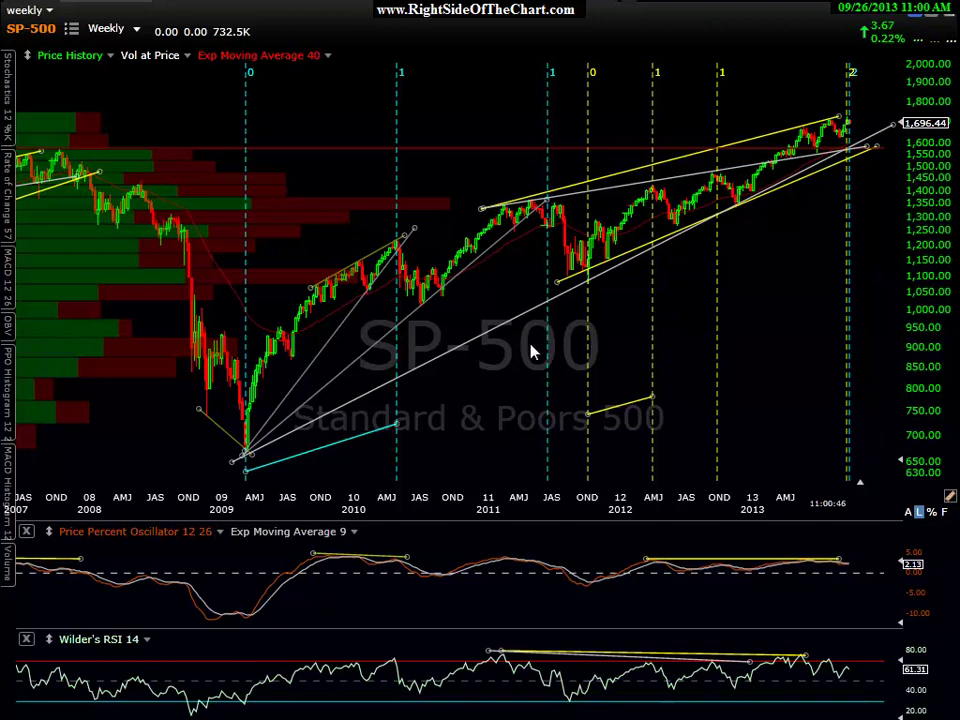
Examine the SP-500 weekly chart's trendlines, time cycles and long-term price history at several time ranges.
scroll(505, 407, up, 5)
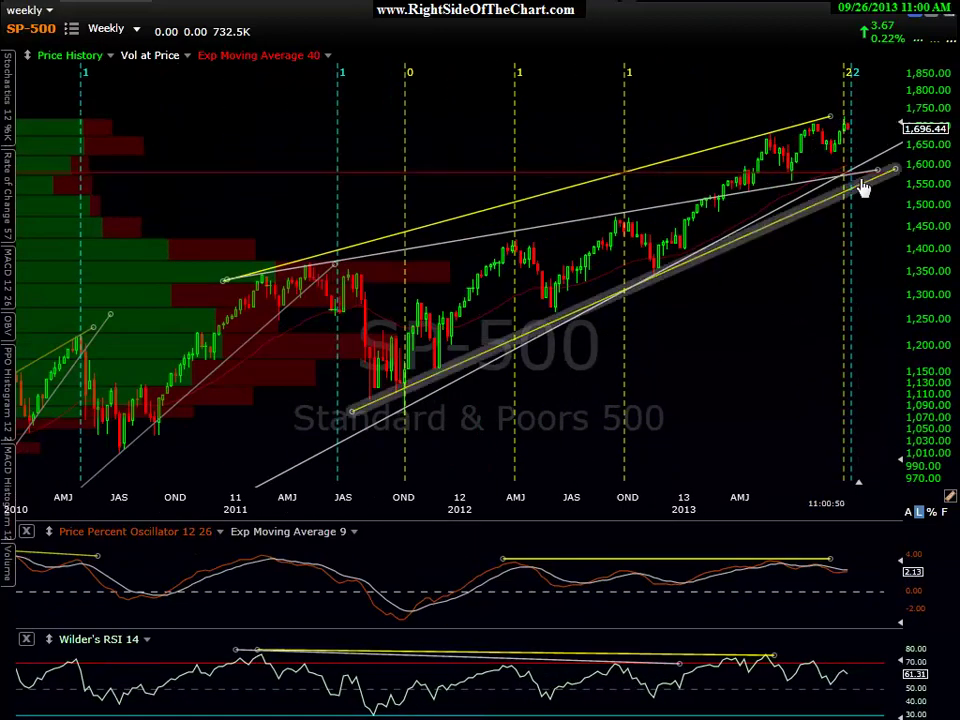
scroll(845, 135, down, 3)
scroll(845, 135, down, 1)
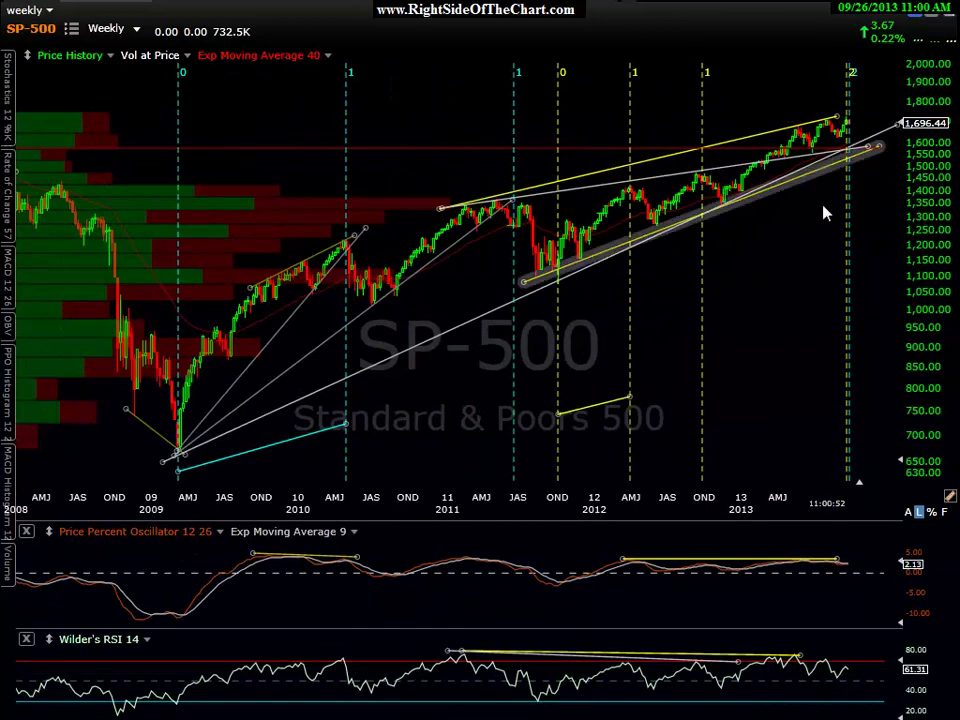
scroll(801, 259, up, 3)
scroll(806, 262, up, 5)
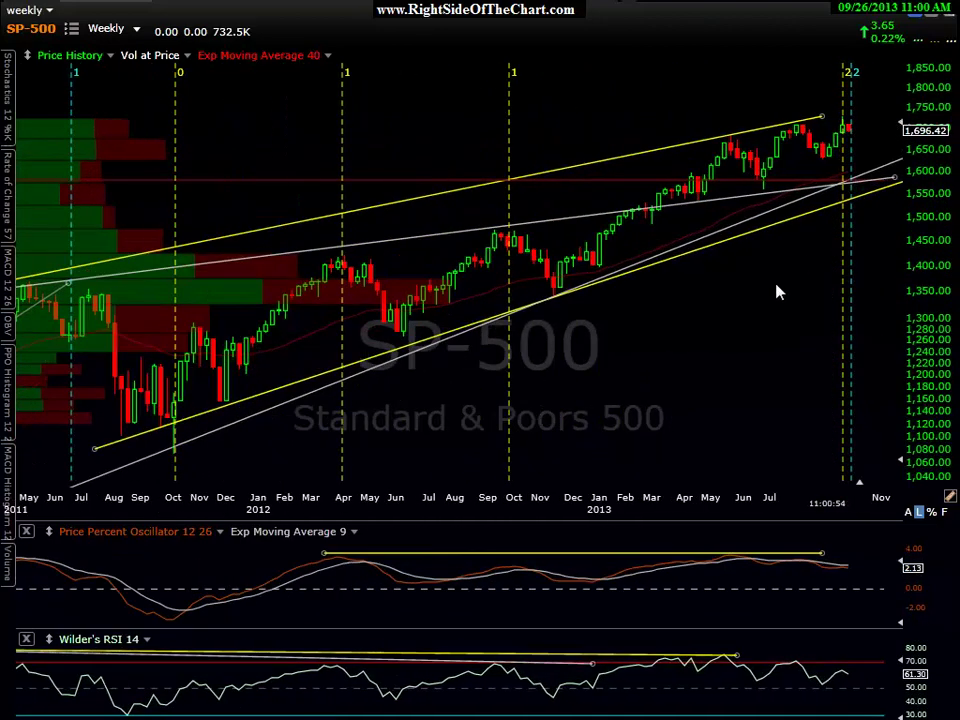
scroll(838, 210, down, 3)
scroll(850, 225, down, 2)
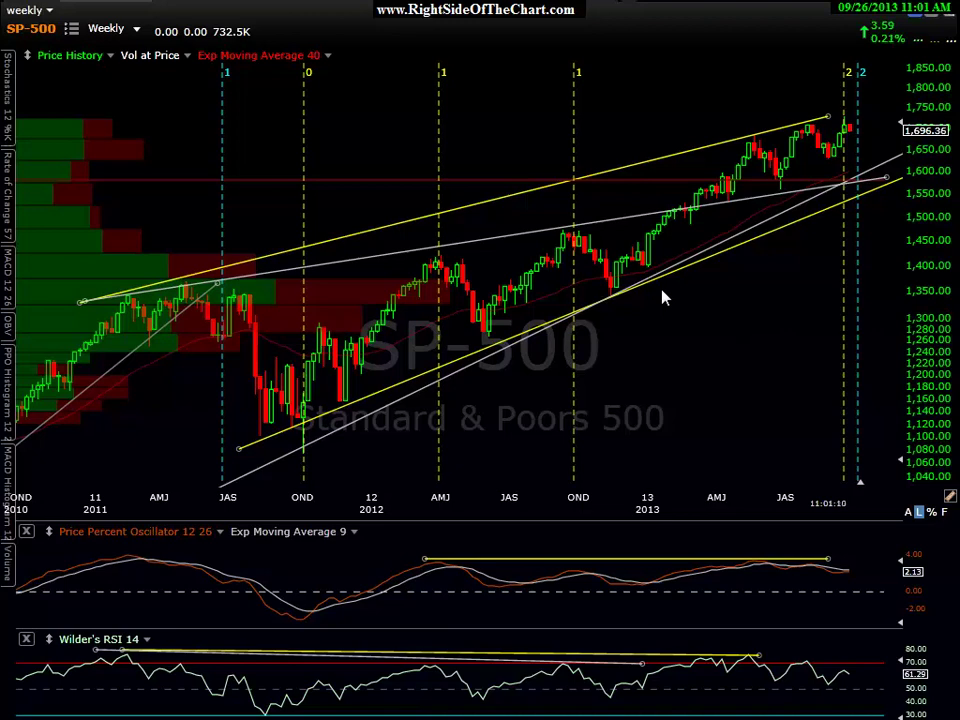
scroll(666, 296, down, 2)
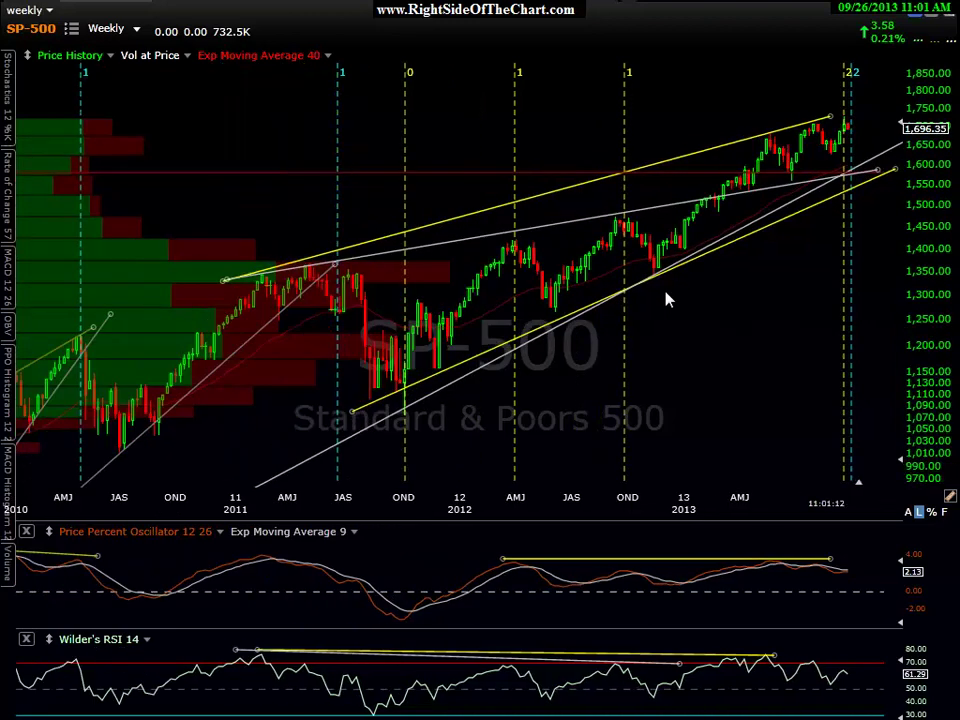
scroll(843, 138, up, 1)
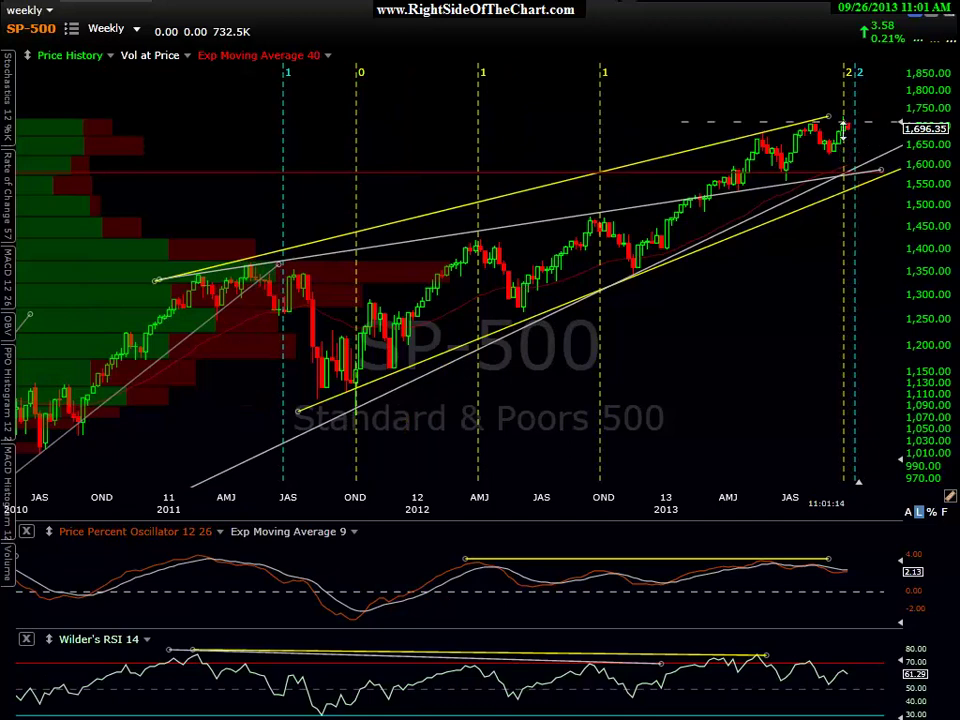
scroll(838, 147, up, 1)
scroll(838, 147, up, 2)
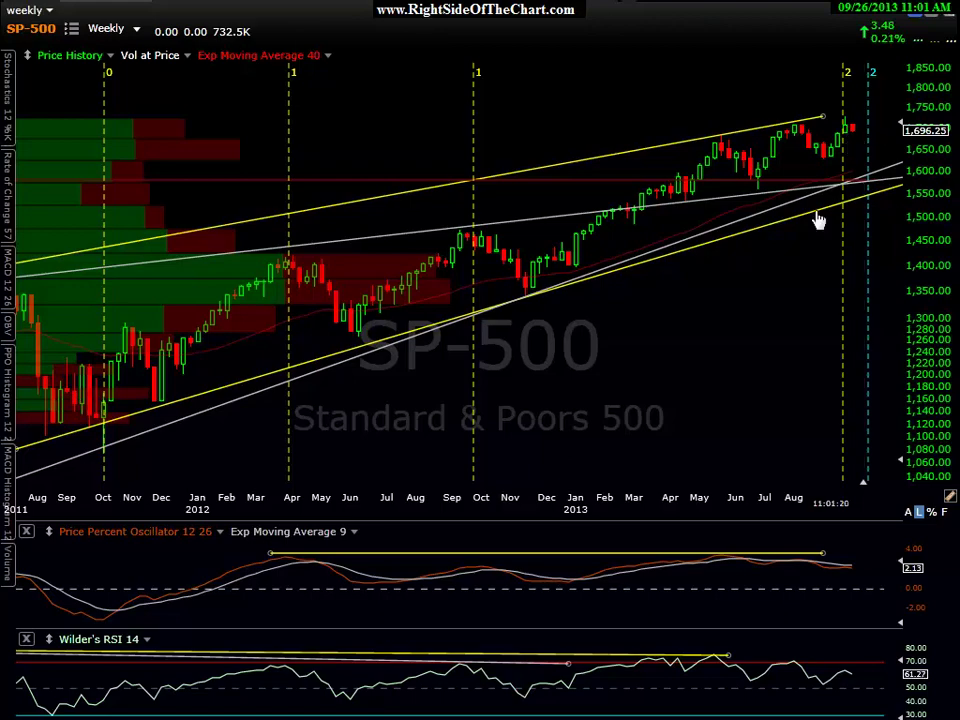
scroll(790, 258, down, 3)
scroll(793, 257, down, 2)
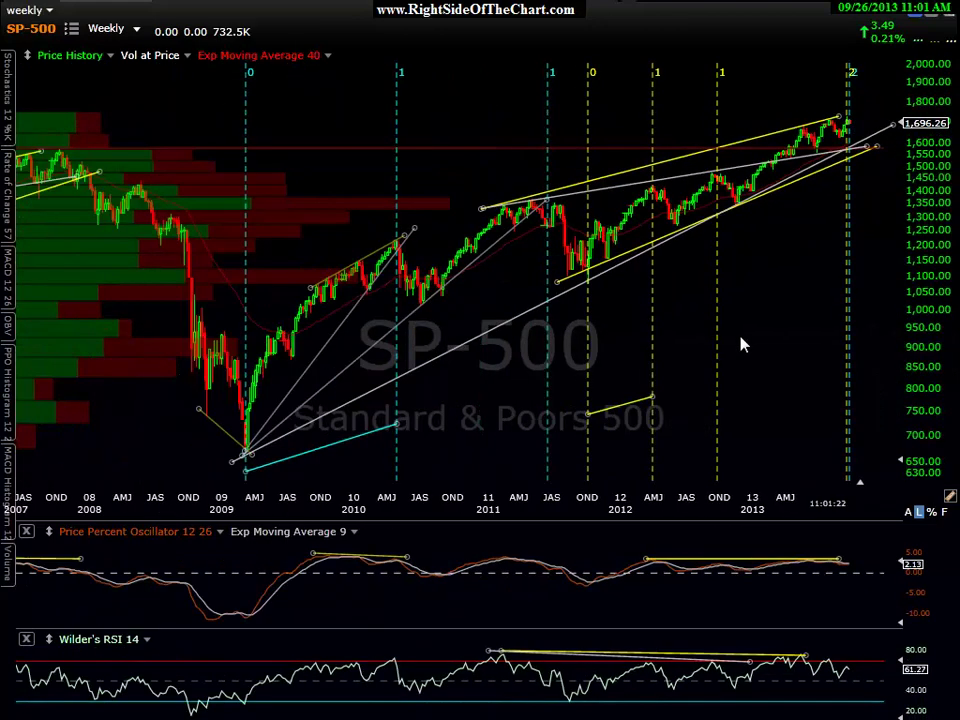
scroll(730, 342, down, 3)
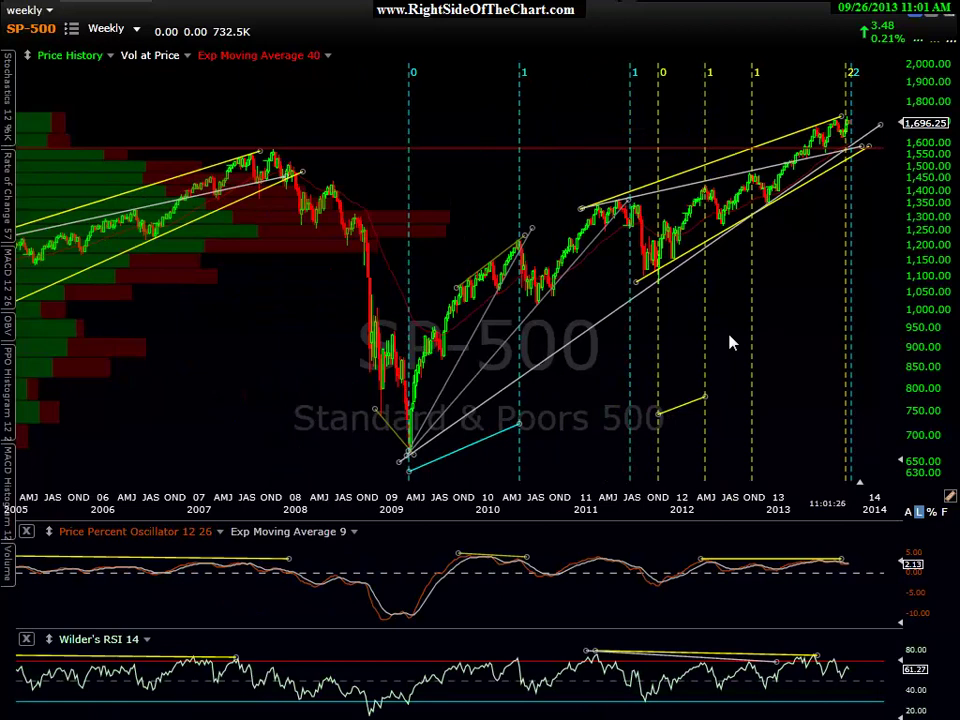
scroll(730, 342, up, 1)
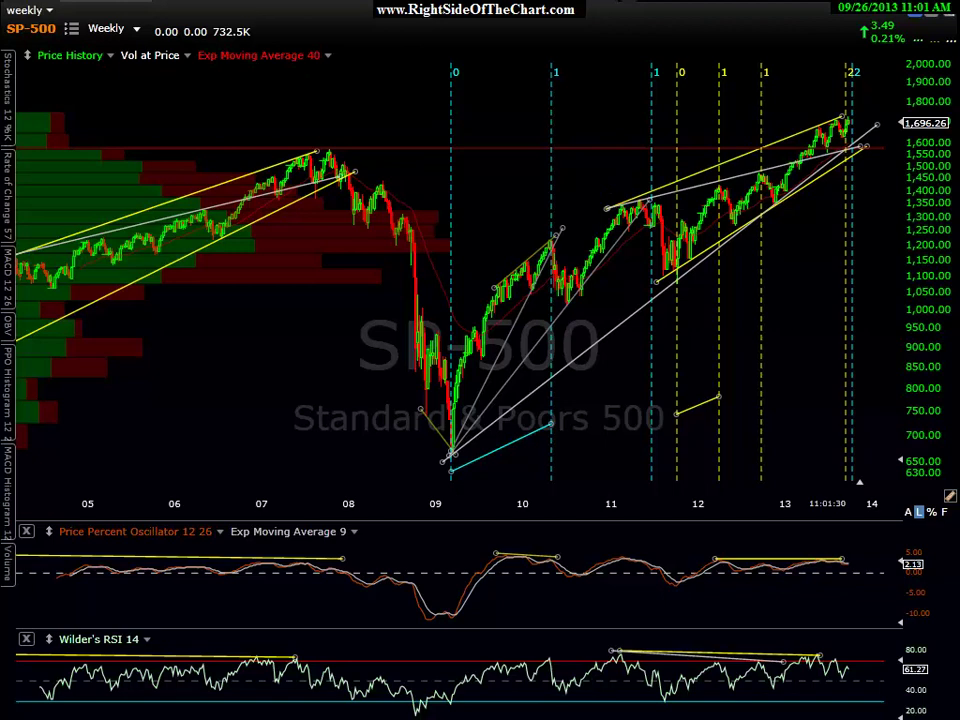
Switch to the SP-500 daily chart and extend the lower magenta wedge trendline forward beyond the latest price bars.
key(ctrl+Tab)
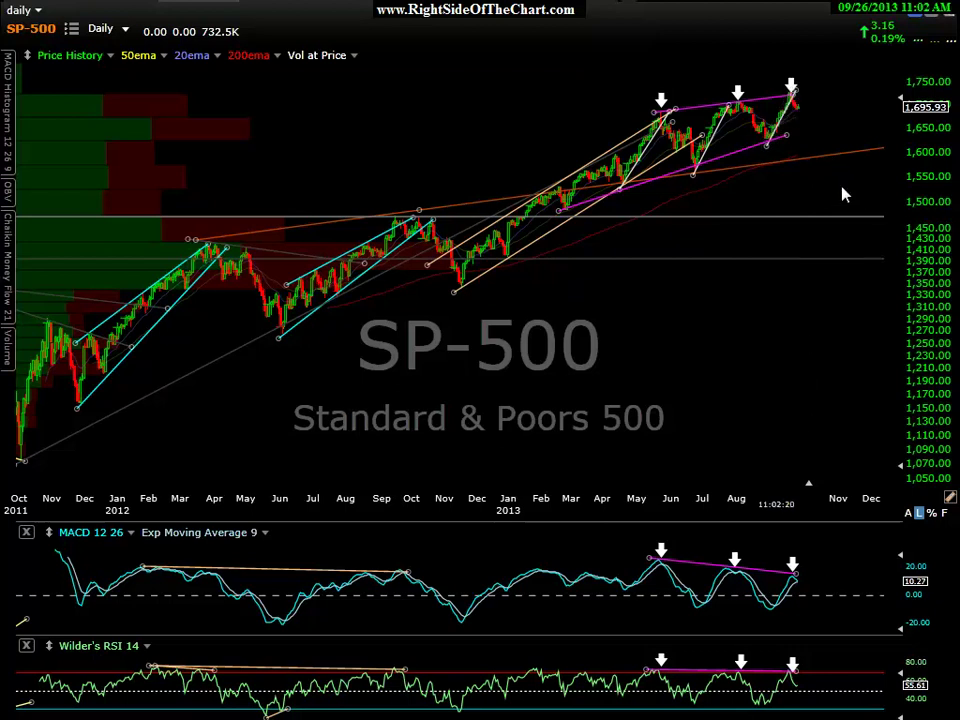
click(795, 121)
drag(795, 147, 836, 130)
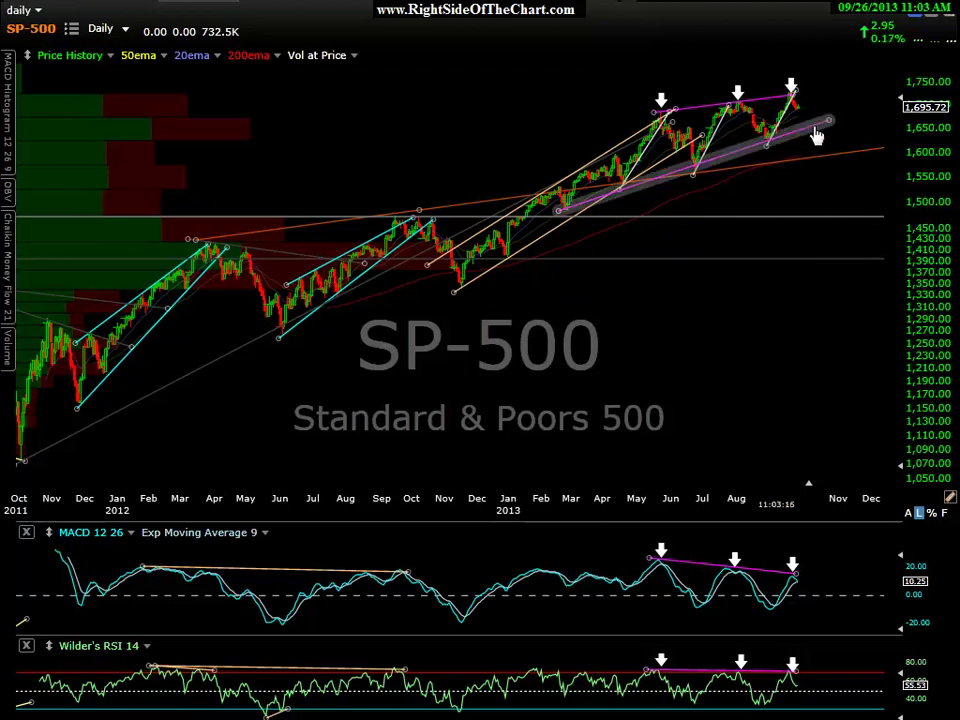
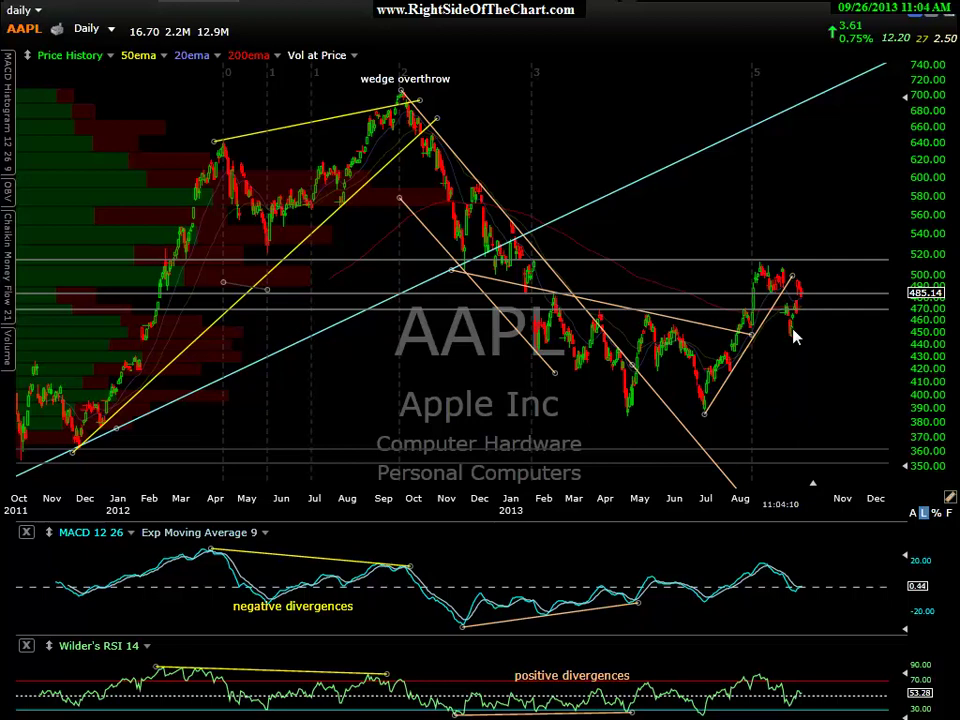
Go from the daily AAPL chart to the weekly XOM chart.
click(789, 310)
click(808, 295)
key(w)
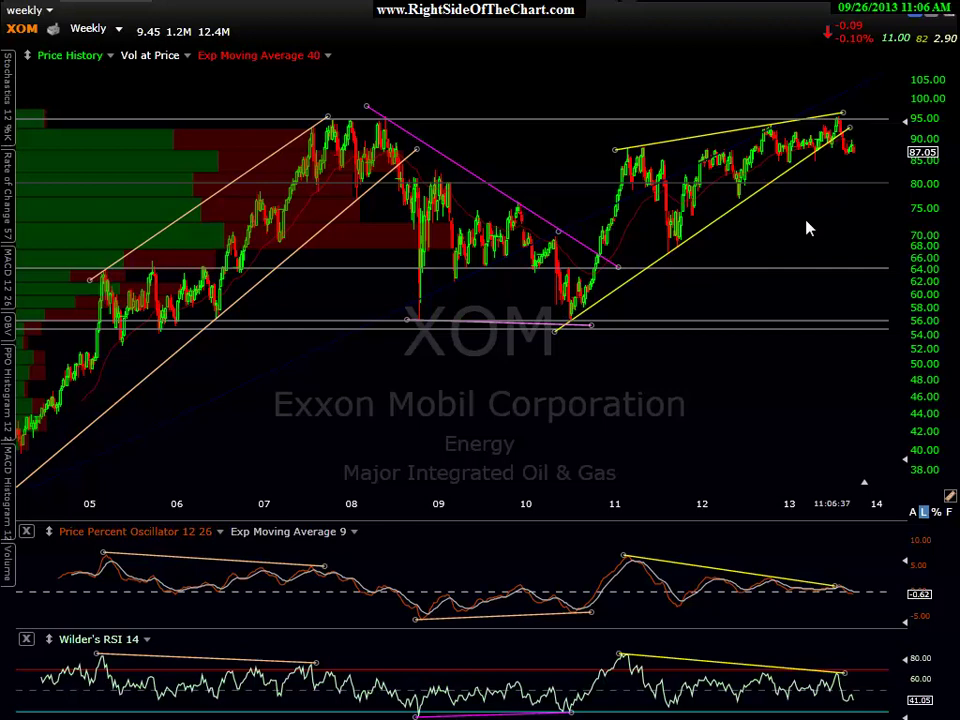
Draw a short rising trendline under XOM's latest weekly lows and place a parallel line above the same bars.
scroll(808, 229, up, 2)
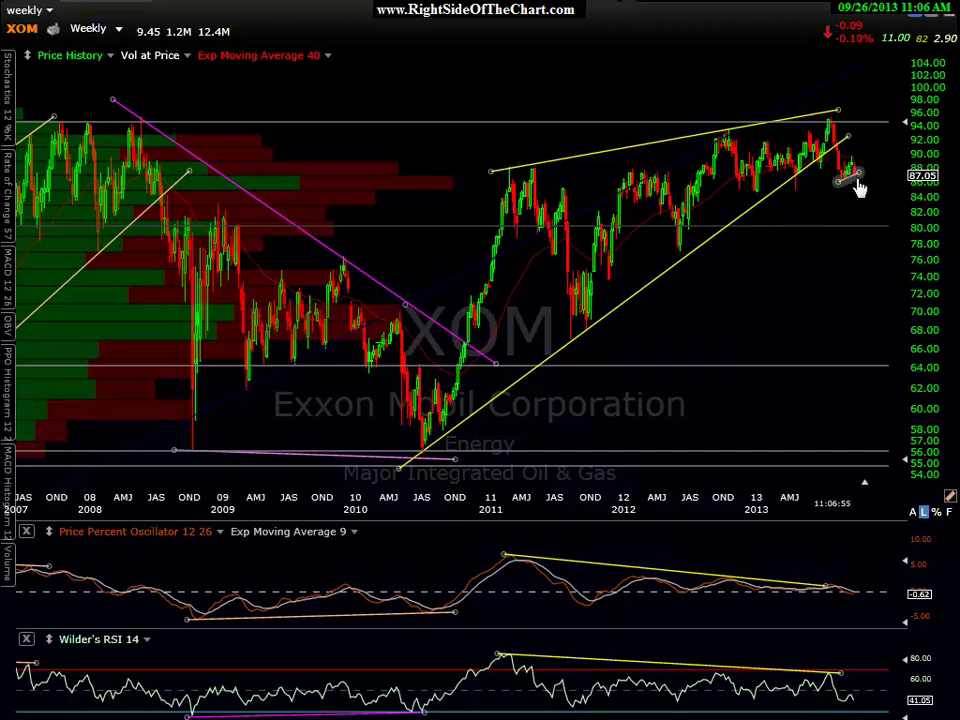
right_click(855, 181)
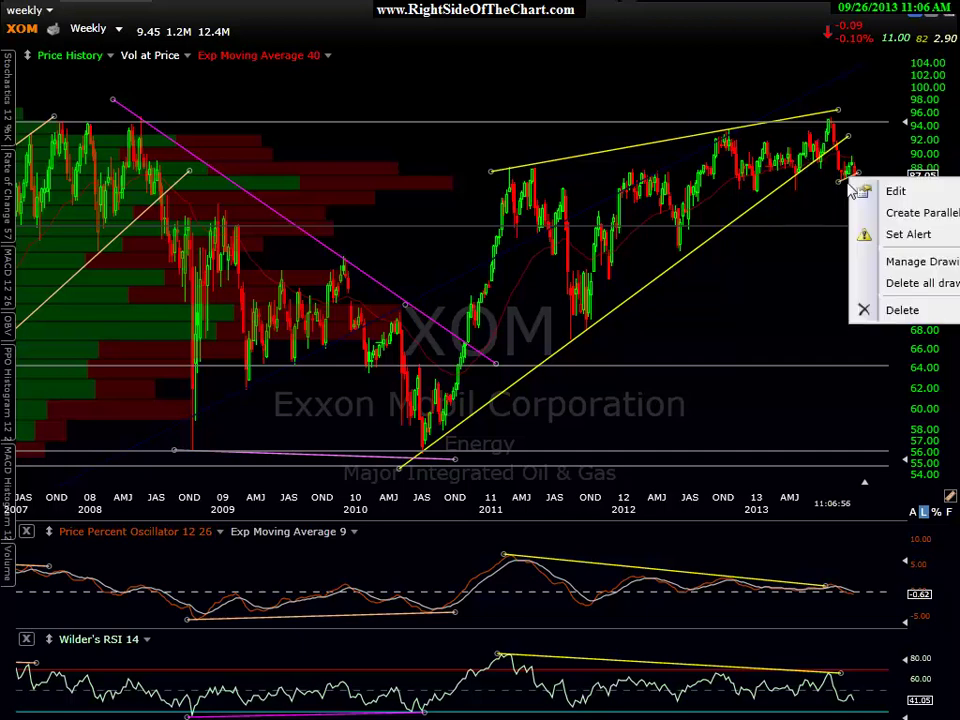
click(895, 214)
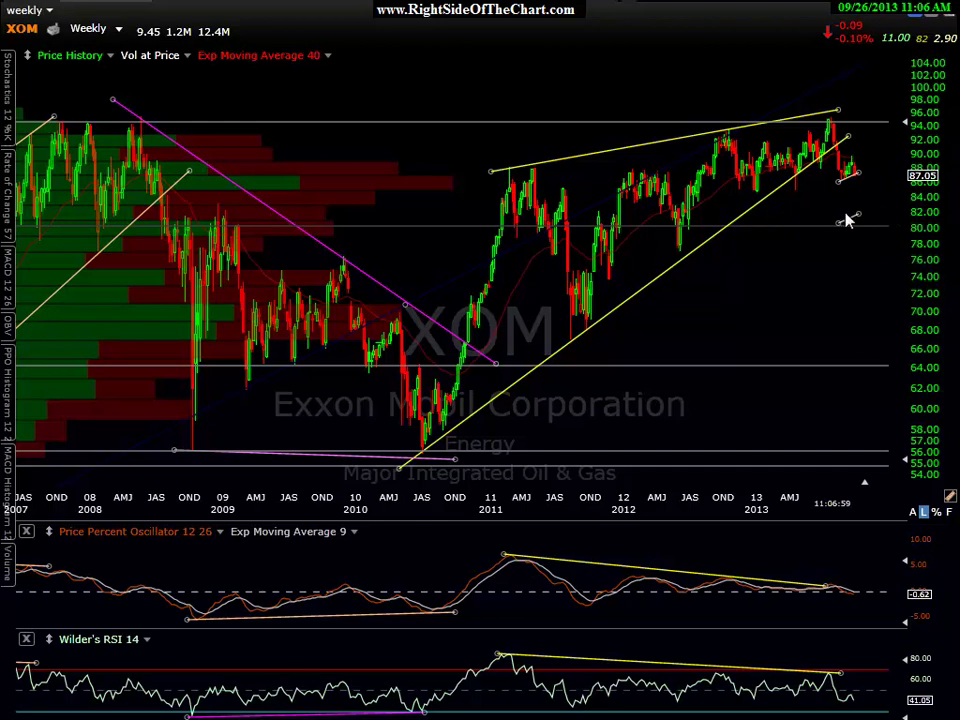
drag(847, 220, 850, 165)
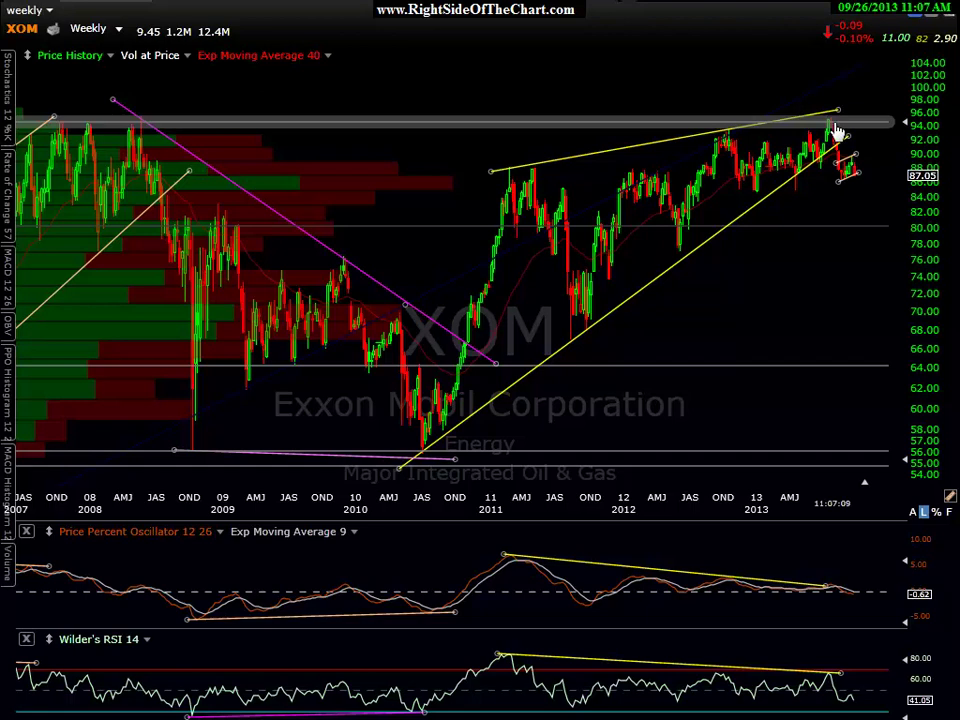
Draw a steep falling trendline from XOM's small channel at the latest bars down to about 81.
scroll(820, 200, up, 2)
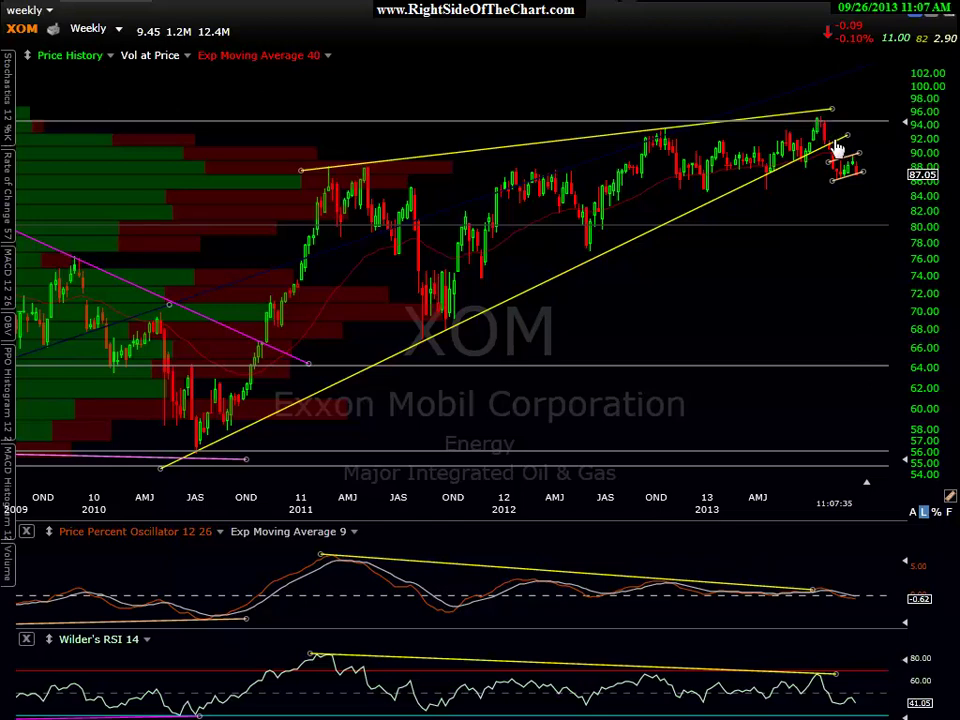
scroll(826, 198, down, 1)
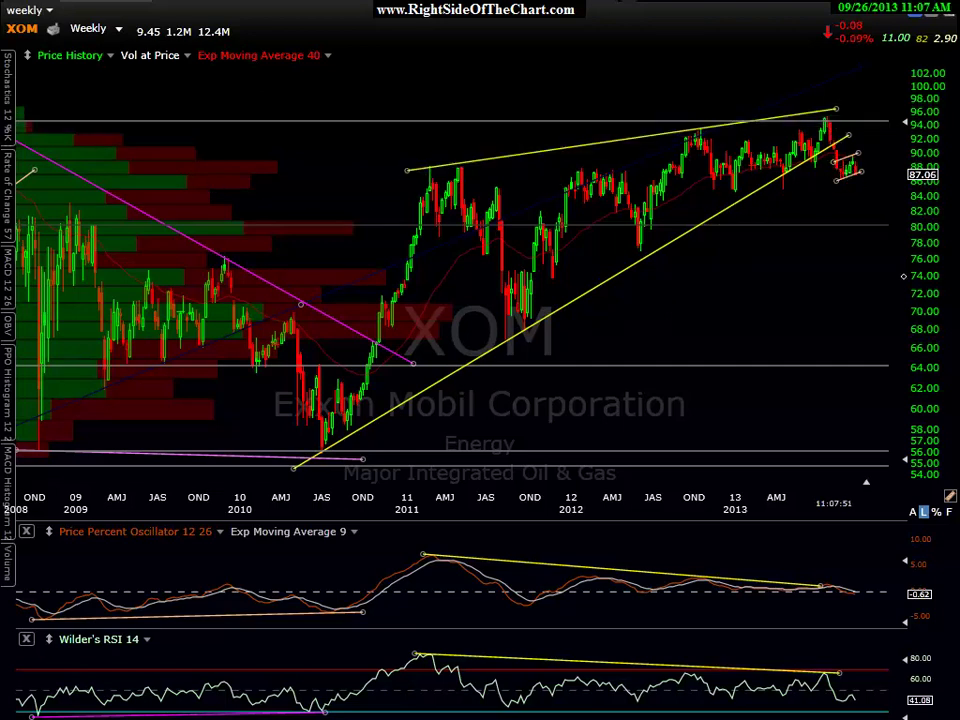
drag(836, 213, 846, 273)
mouse_move(840, 230)
mouse_down()
mouse_move(832, 155)
mouse_move(857, 161)
mouse_move(864, 198)
mouse_up()
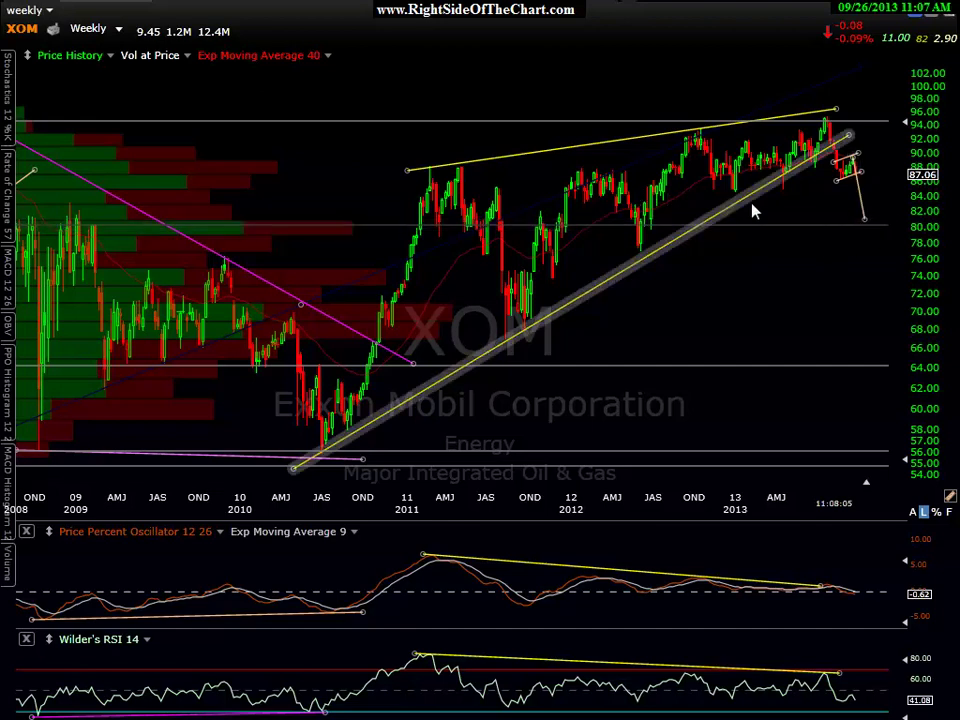
click(864, 218)
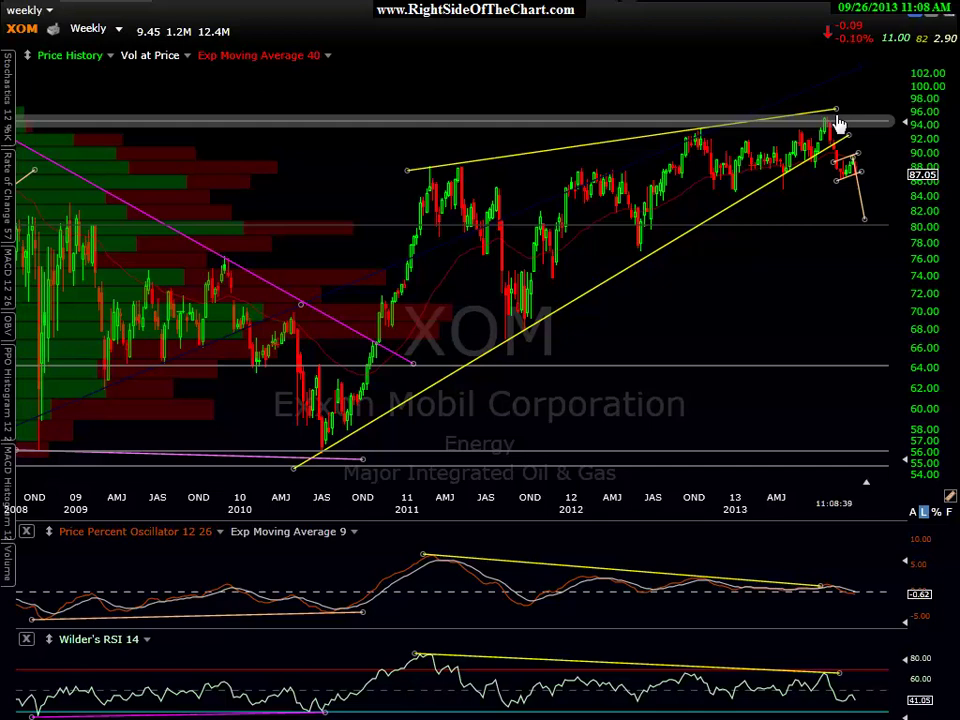
click(857, 197)
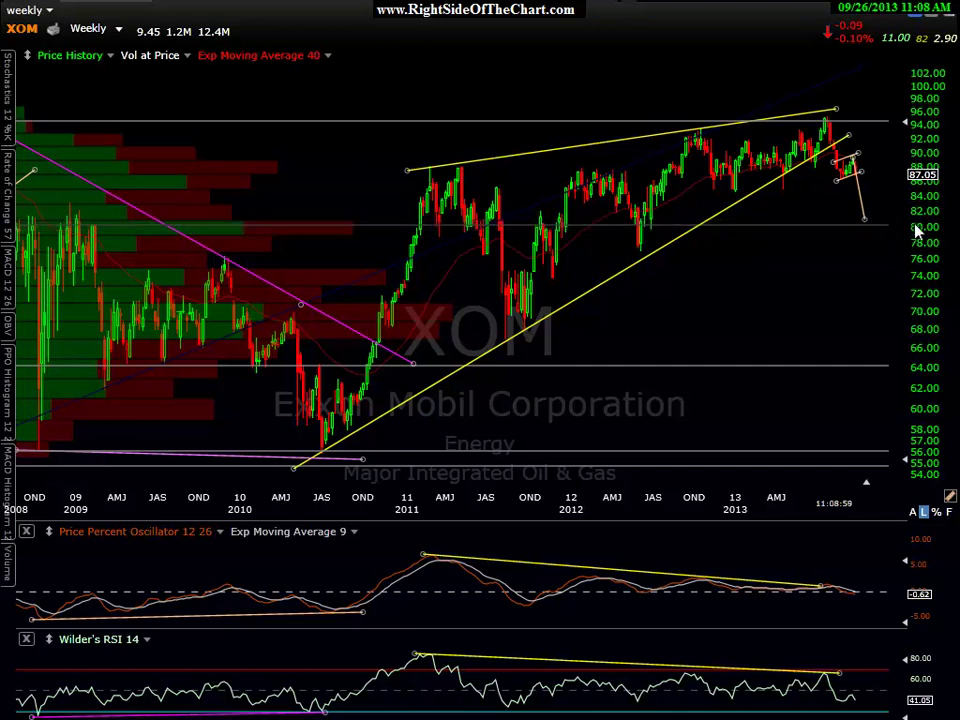
Bring up the weekly GOOG chart and enlarge the Wilder's RSI pane by shrinking the Price Percent Oscillator pane.
key(Down)
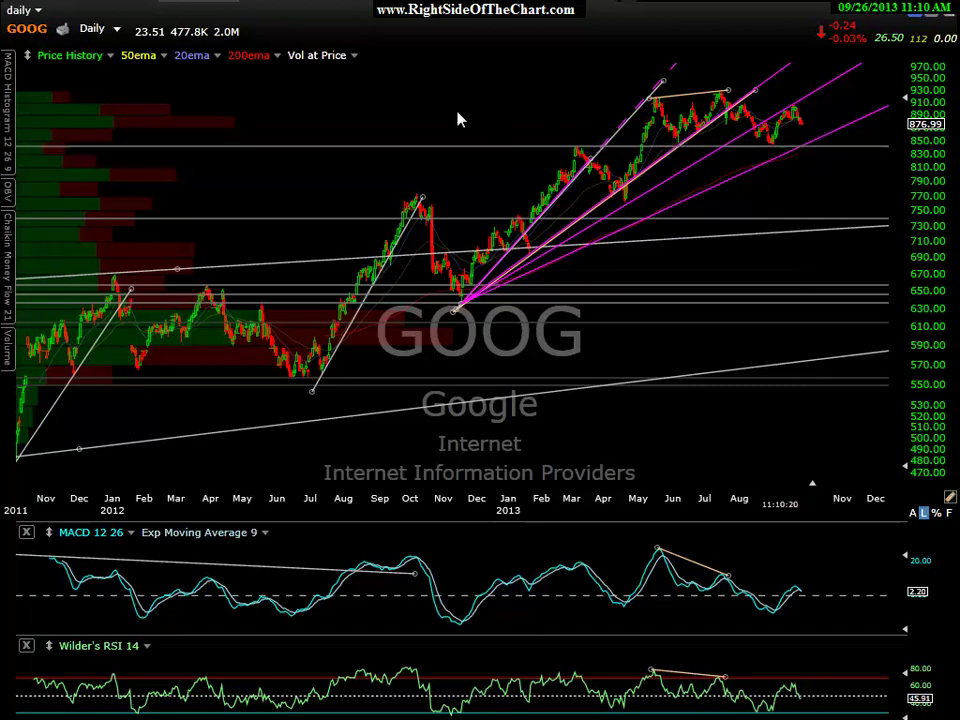
key(w)
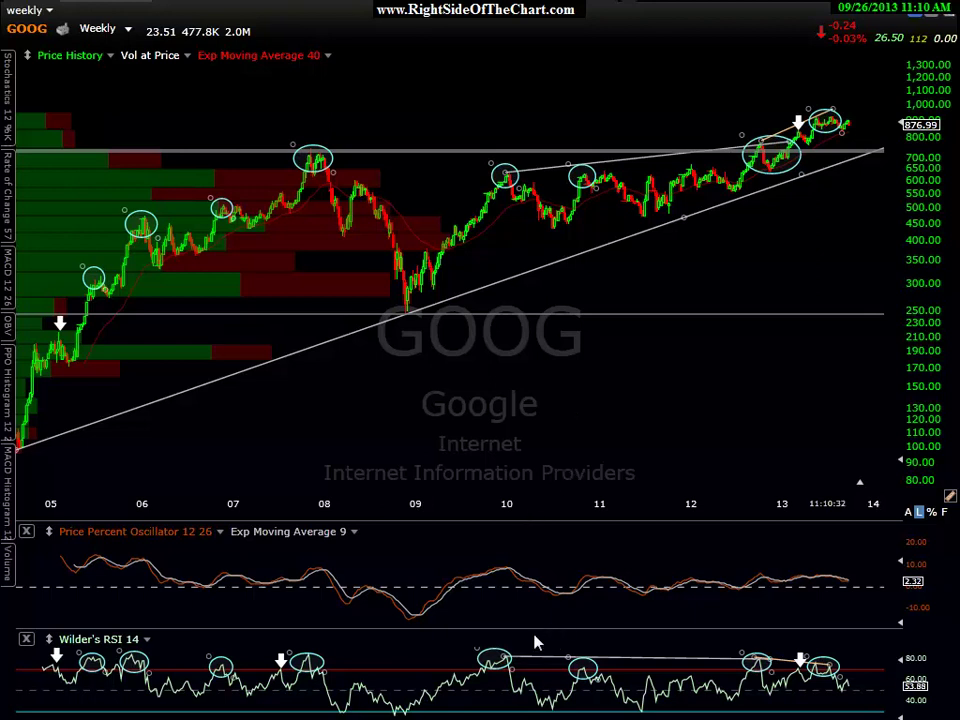
drag(480, 636, 472, 606)
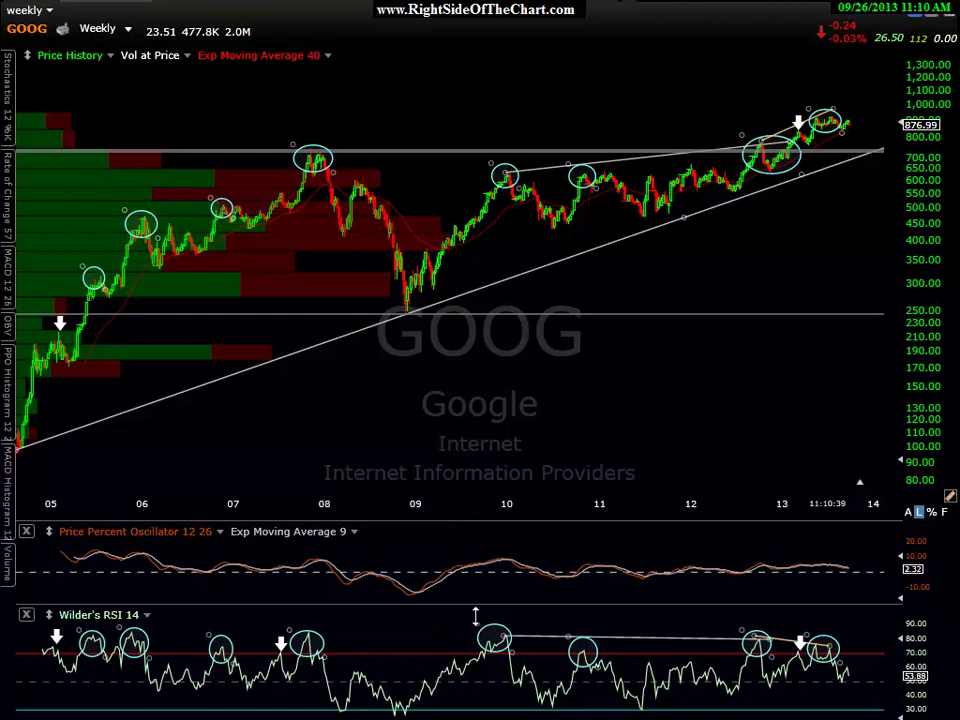
drag(476, 605, 466, 571)
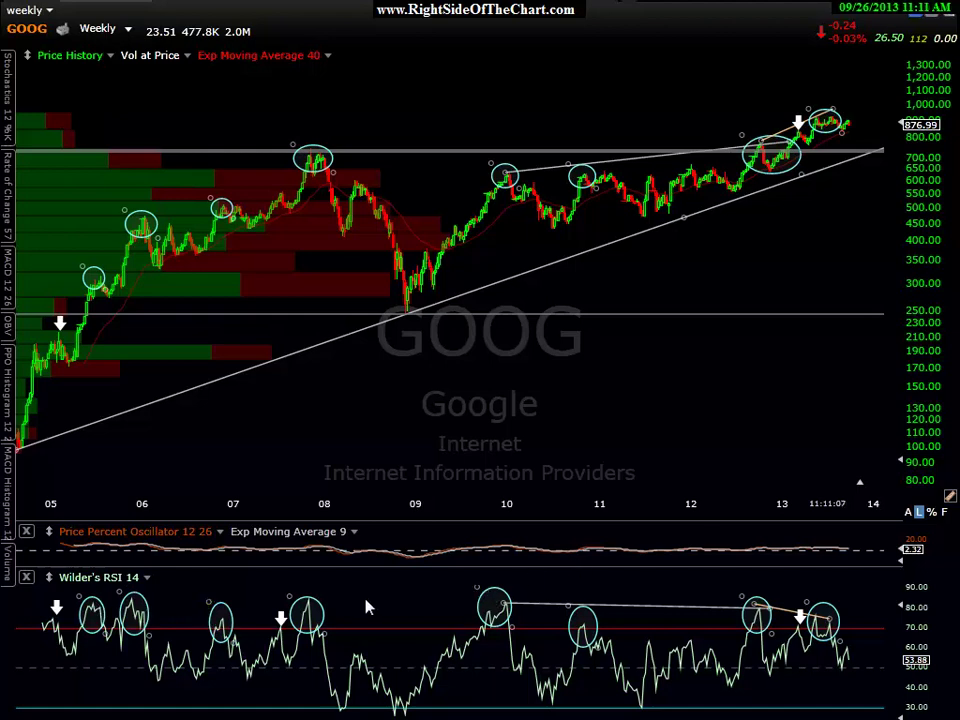
click(495, 607)
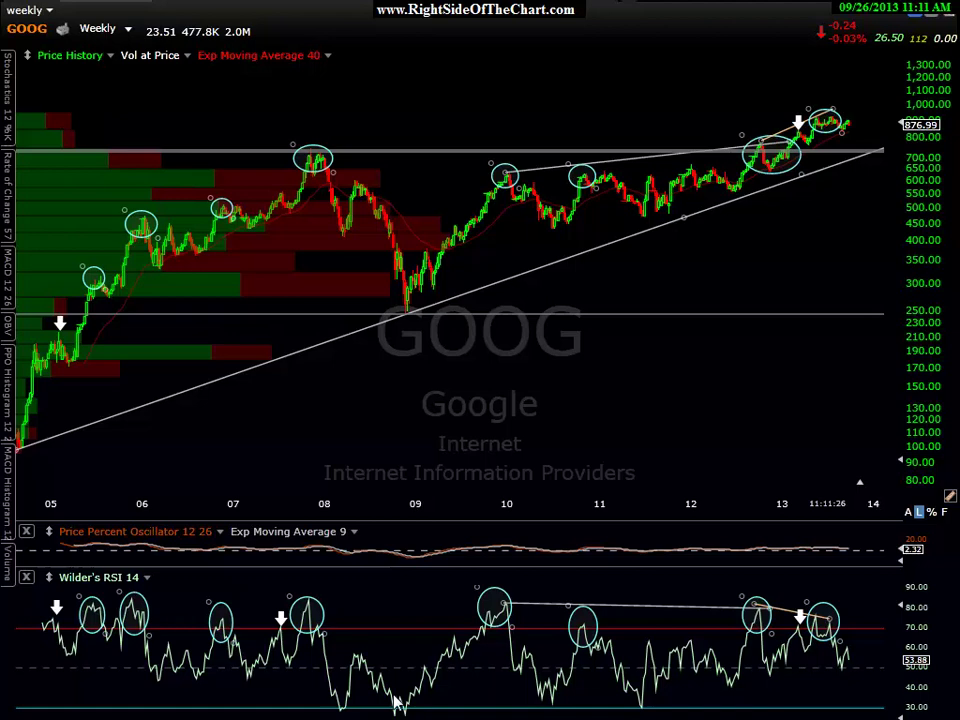
click(812, 618)
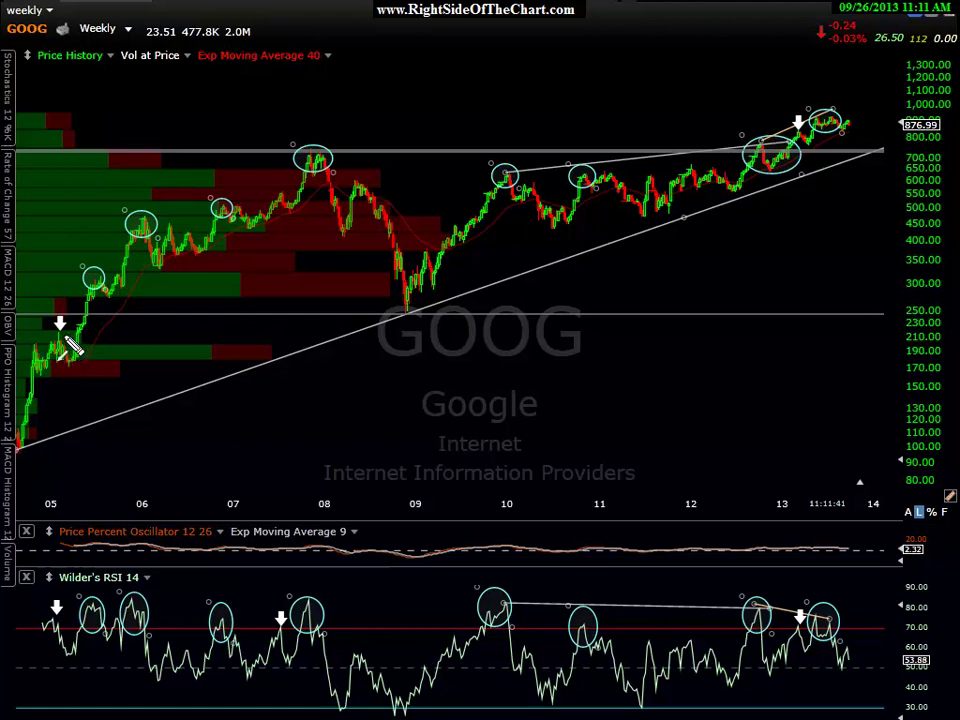
drag(60, 324, 72, 363)
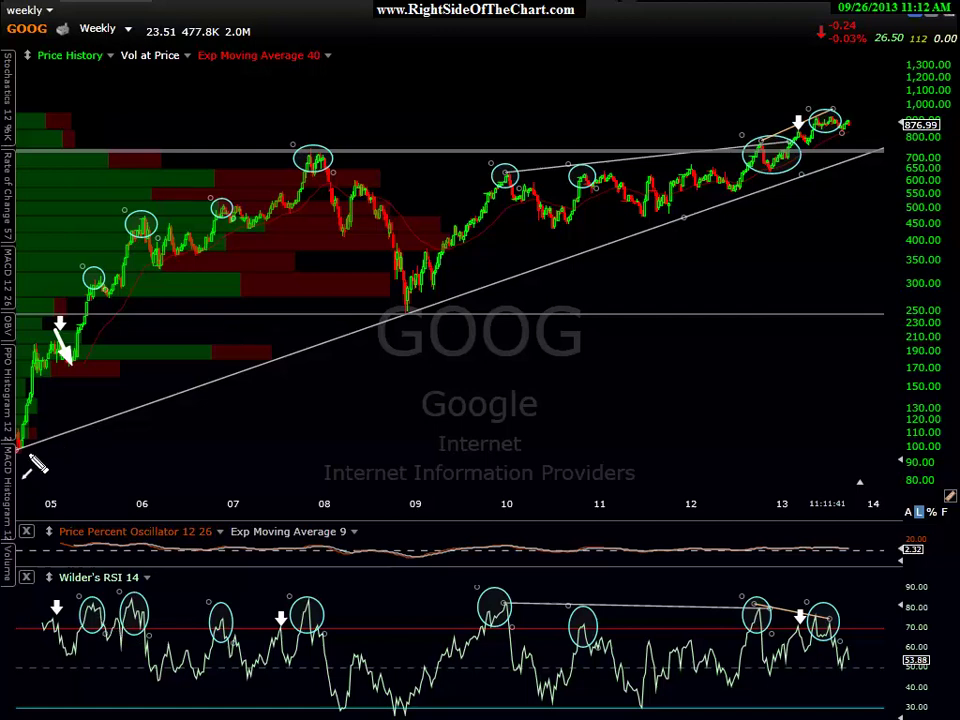
drag(104, 287, 119, 318)
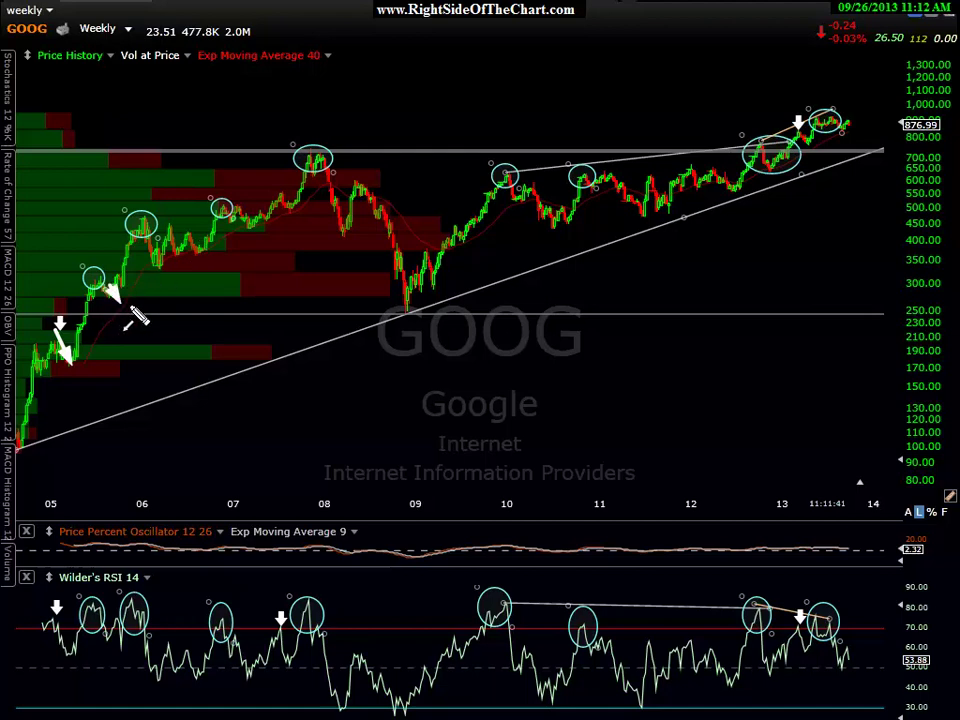
drag(117, 300, 143, 320)
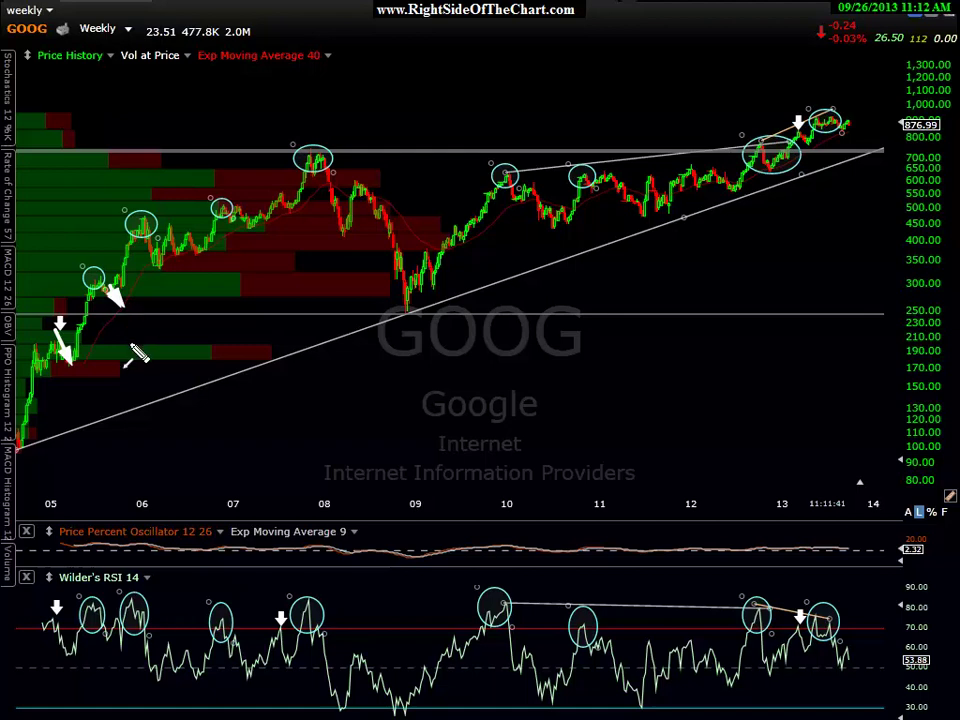
key(Escape)
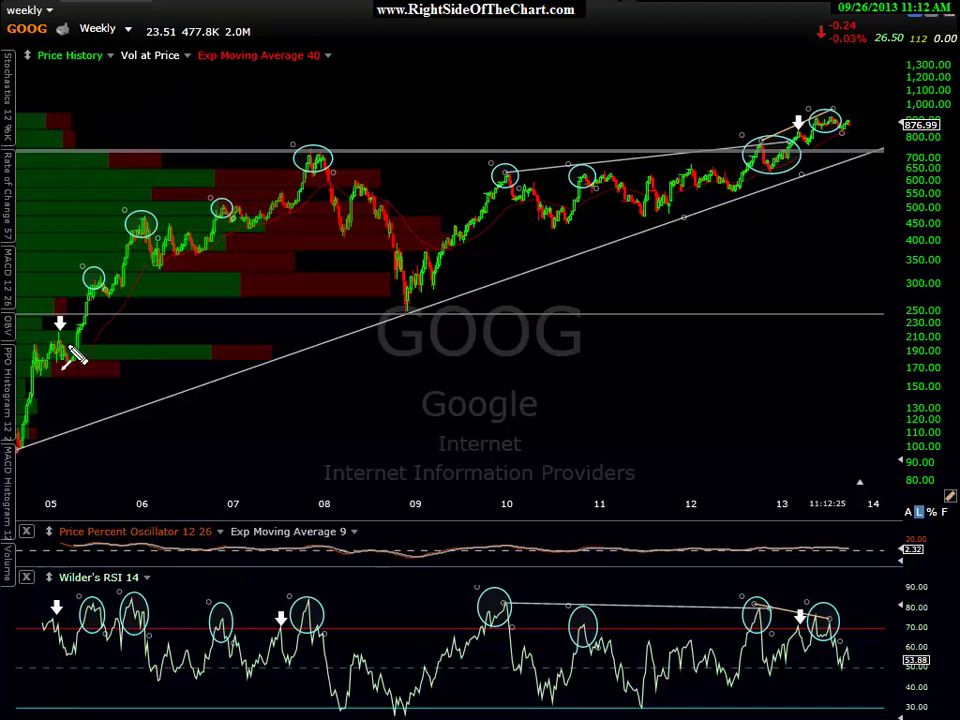
Draw arrows down GOOG's pullbacks from its peaks between 2005 and 2007, including the long decline into the late-2008 low.
drag(48, 334, 65, 365)
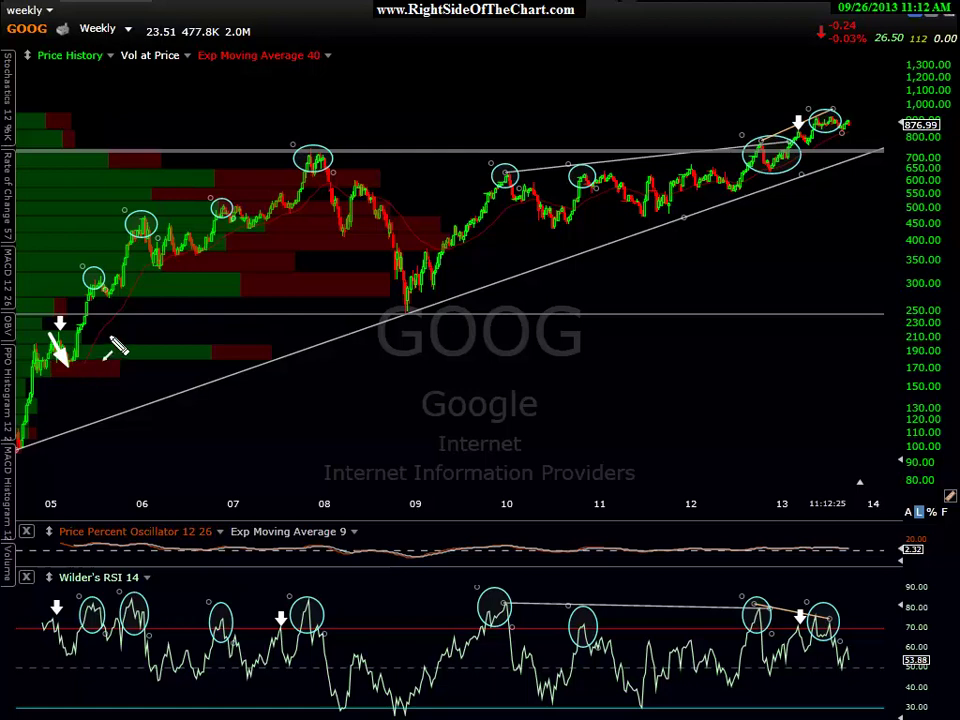
drag(110, 290, 113, 298)
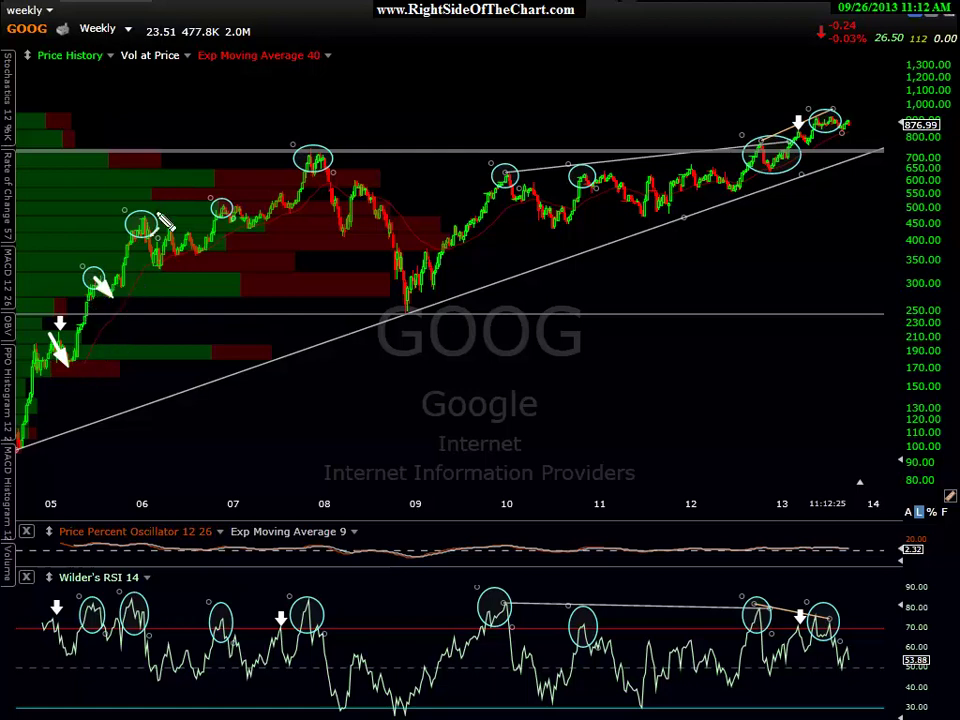
drag(150, 220, 158, 268)
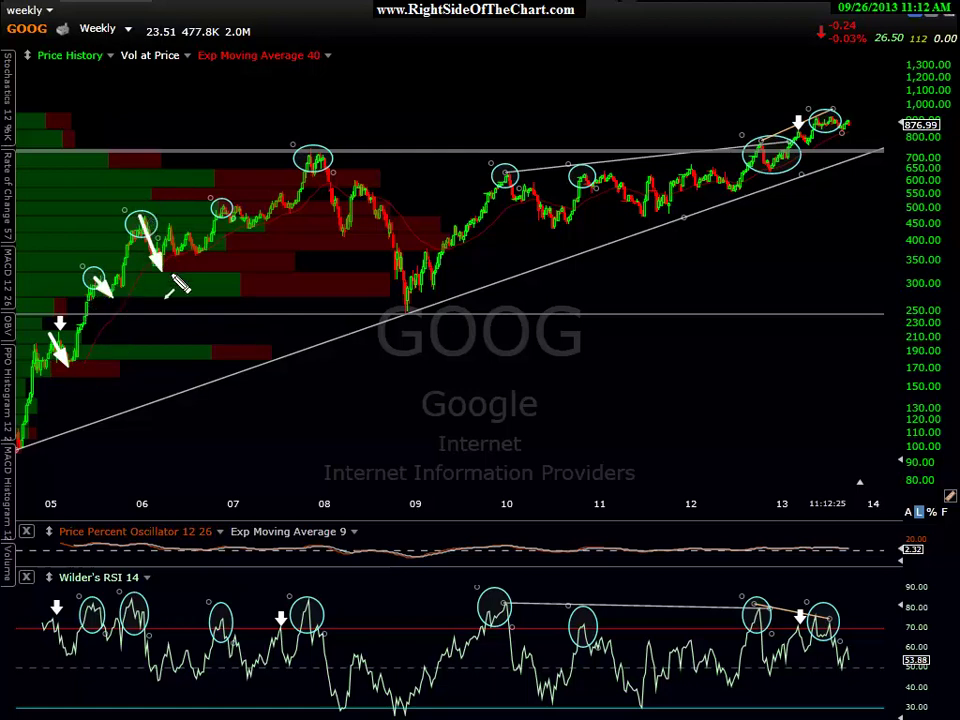
drag(214, 202, 265, 239)
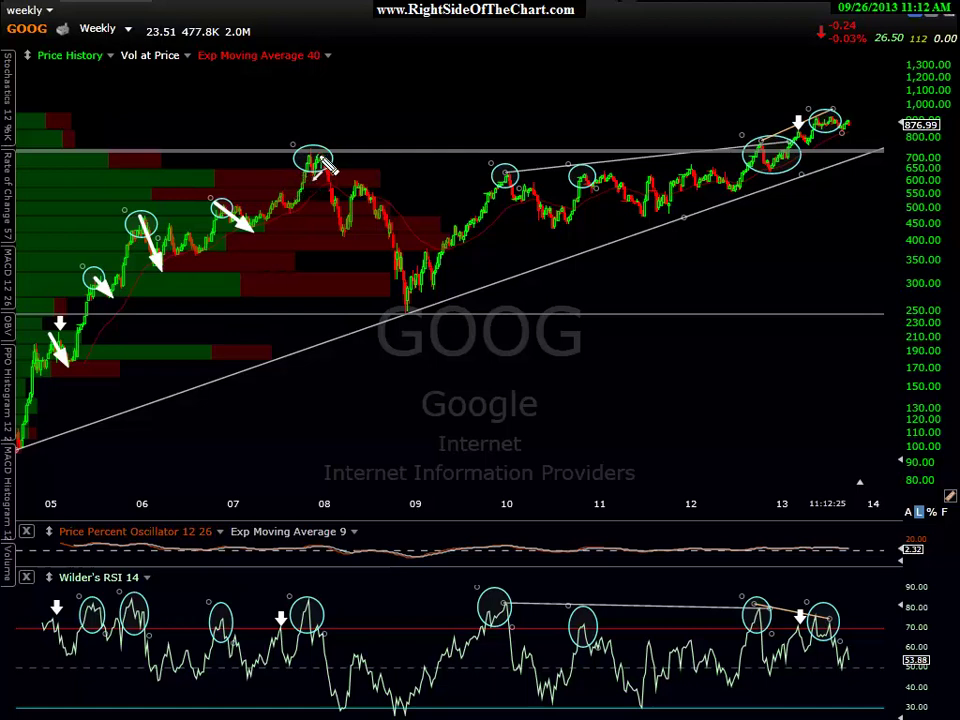
mouse_move(321, 160)
mouse_down()
mouse_move(348, 240)
mouse_move(405, 310)
mouse_up()
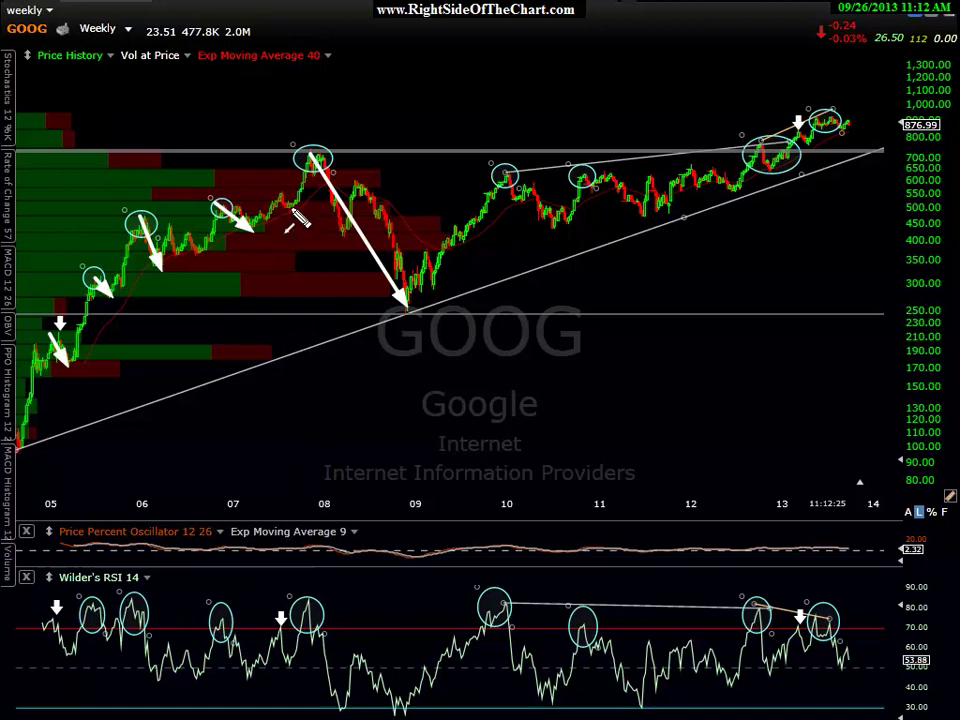
mouse_move(273, 183)
mouse_down()
mouse_move(290, 218)
mouse_move(281, 203)
mouse_up()
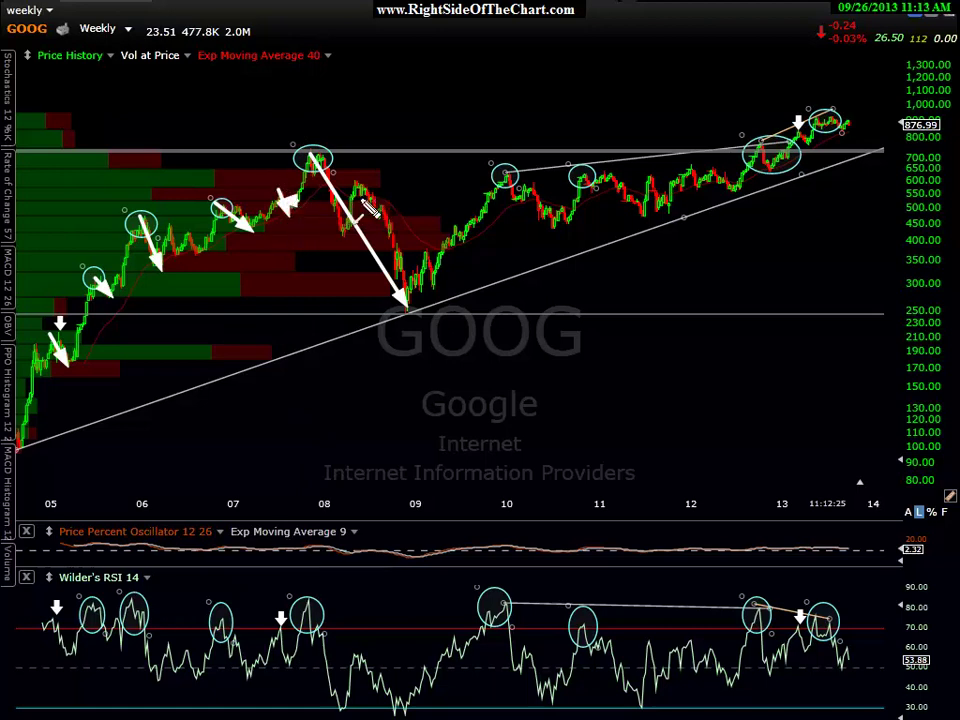
Draw arrows down GOOG's 2010 to 2013 pullbacks and a projected drop from the latest bars to the long rising trendline.
mouse_move(532, 190)
mouse_down()
mouse_move(563, 222)
mouse_move(621, 204)
mouse_move(665, 215)
mouse_move(649, 230)
mouse_move(640, 216)
mouse_up()
drag(754, 147, 776, 172)
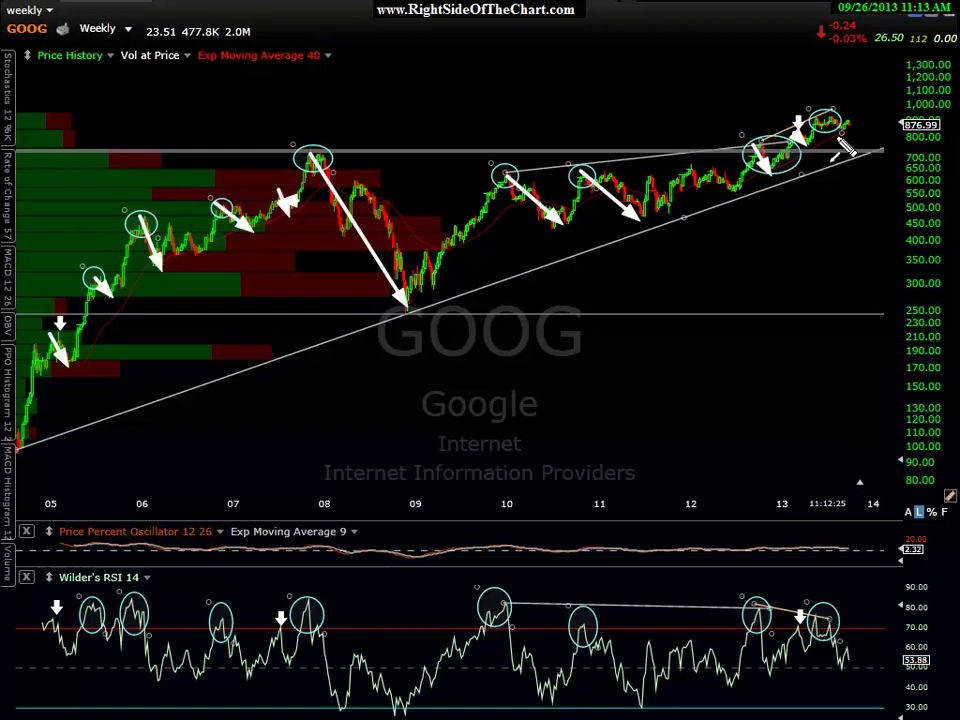
drag(840, 143, 830, 150)
drag(842, 120, 880, 150)
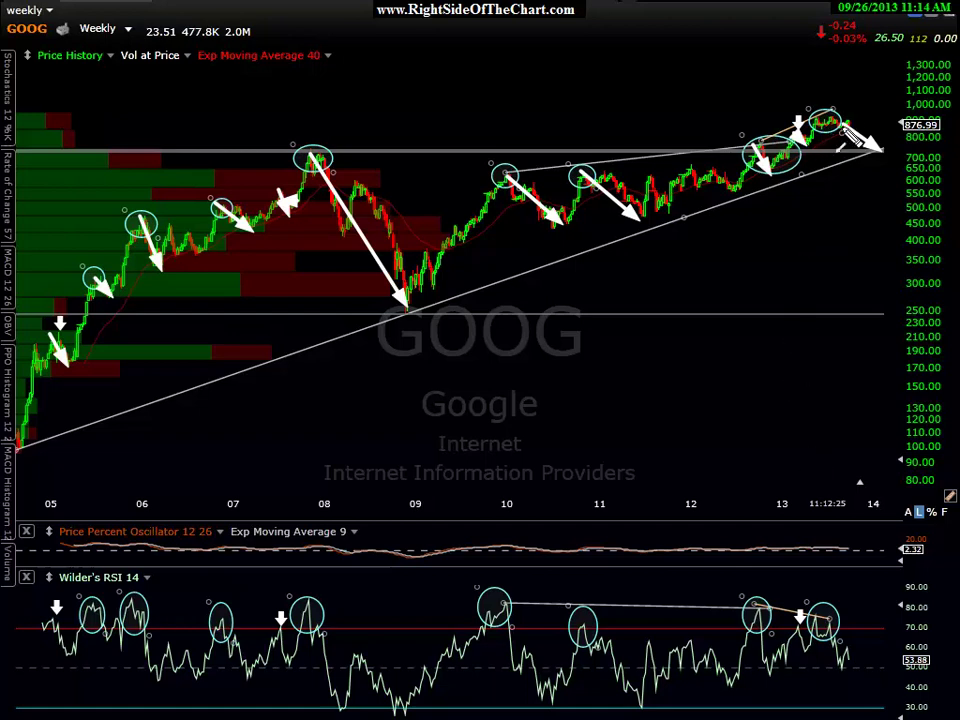
drag(872, 145, 880, 150)
Bring up the weekly JNJ chart and draw arrows down the price declines that follow its four smaller circled RSI peaks.
key(space)
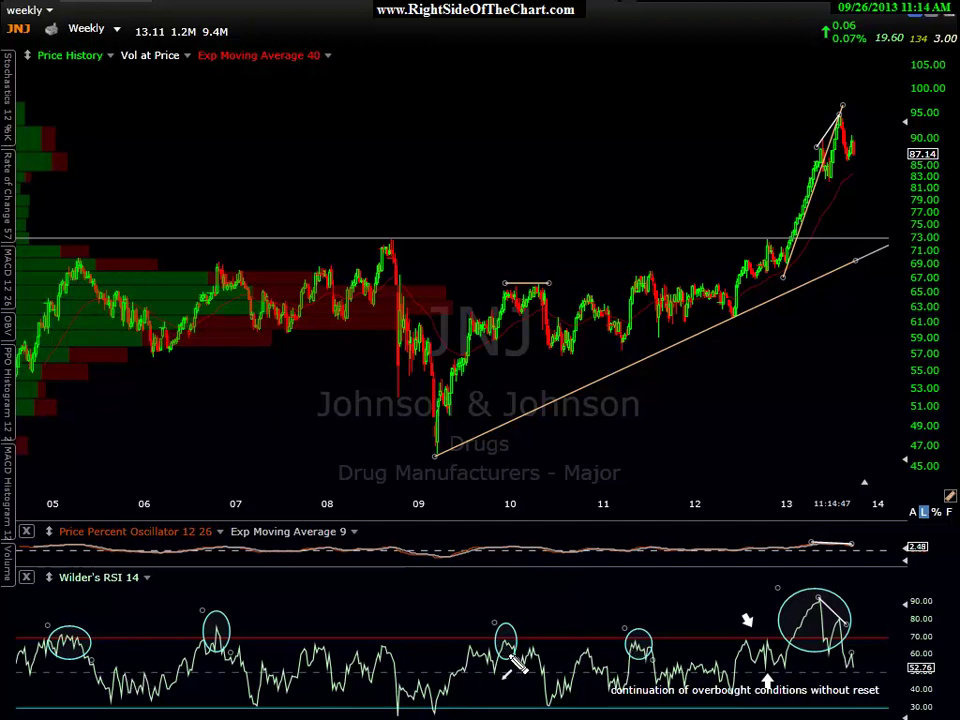
mouse_move(72, 262)
mouse_down()
mouse_move(160, 328)
mouse_move(160, 349)
mouse_up()
drag(207, 258, 260, 320)
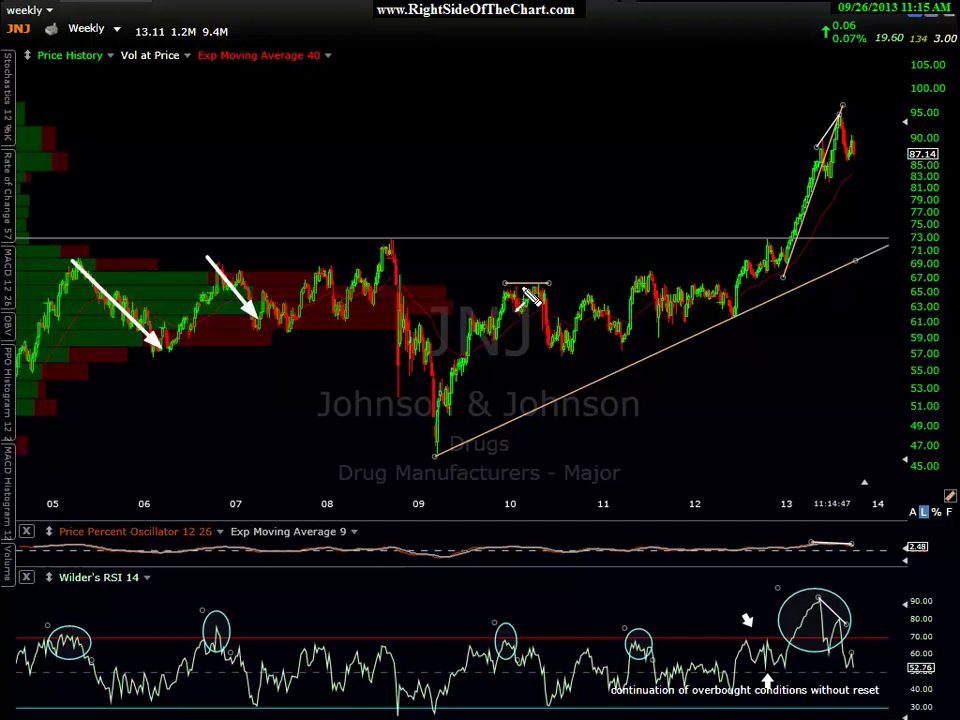
drag(530, 300, 592, 370)
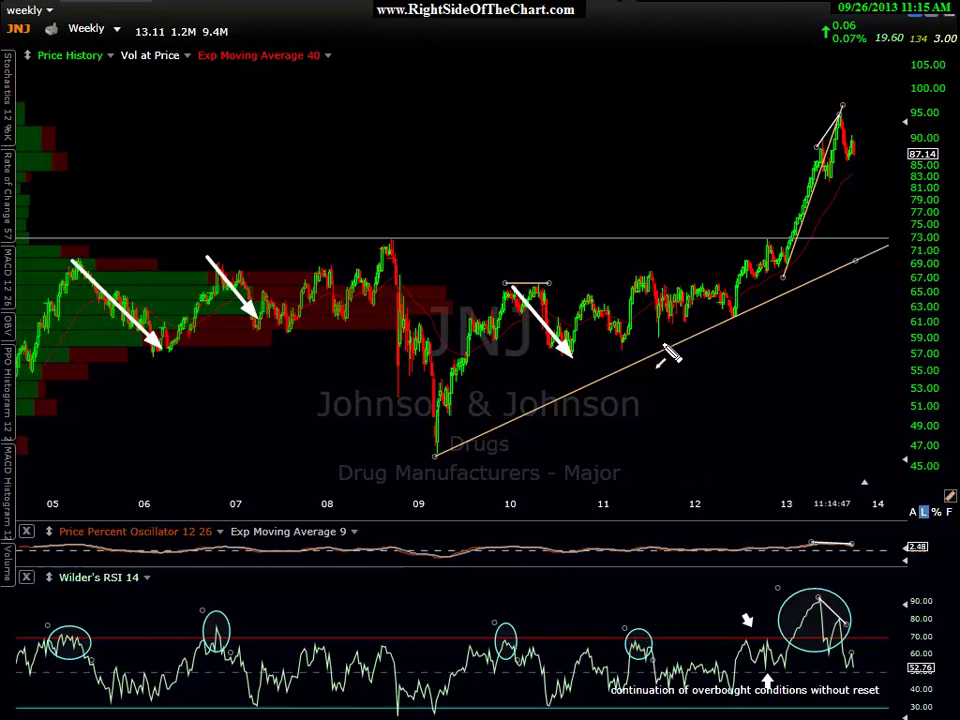
drag(645, 272, 652, 335)
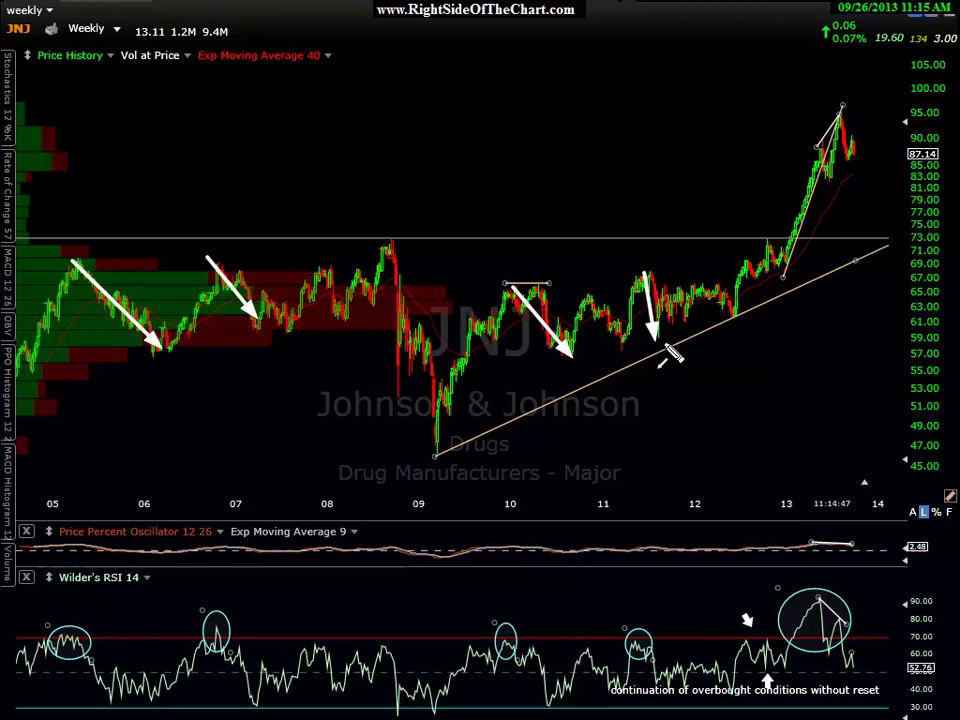
drag(648, 271, 737, 313)
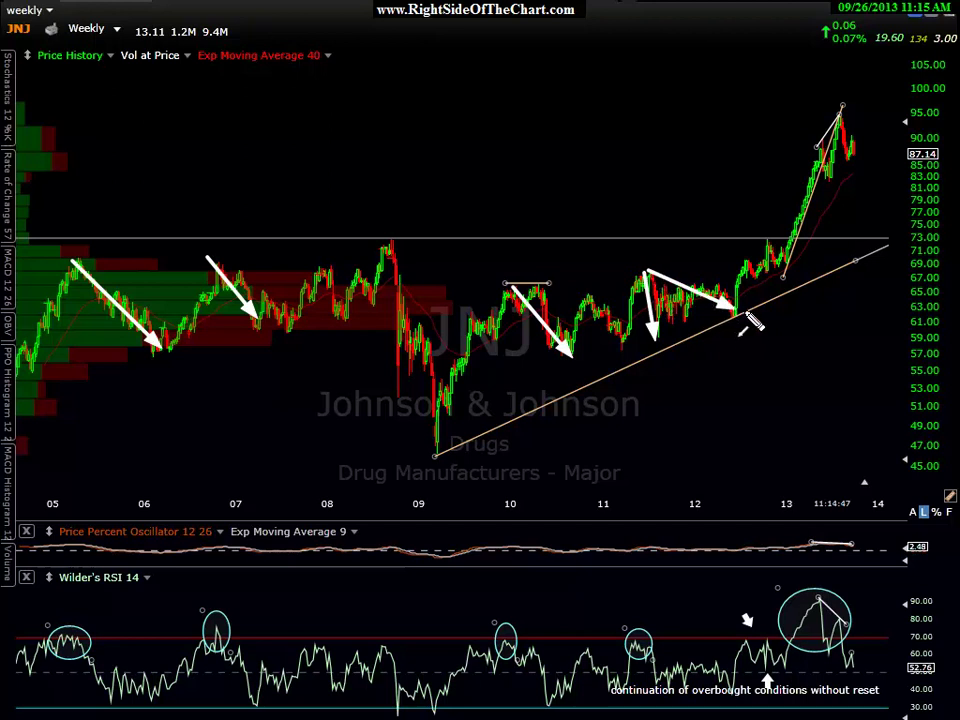
Draw falling arrows after the four smaller circled peaks in JNJ's RSI pane and a rising arrow along the 2013 price rally.
drag(638, 686, 648, 668)
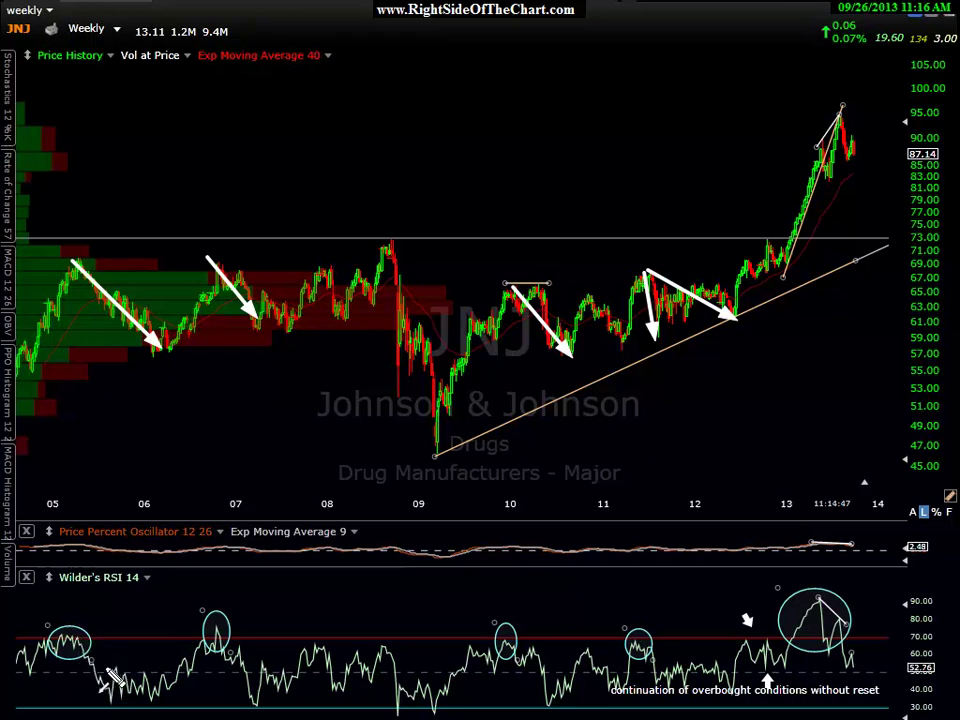
drag(92, 664, 110, 705)
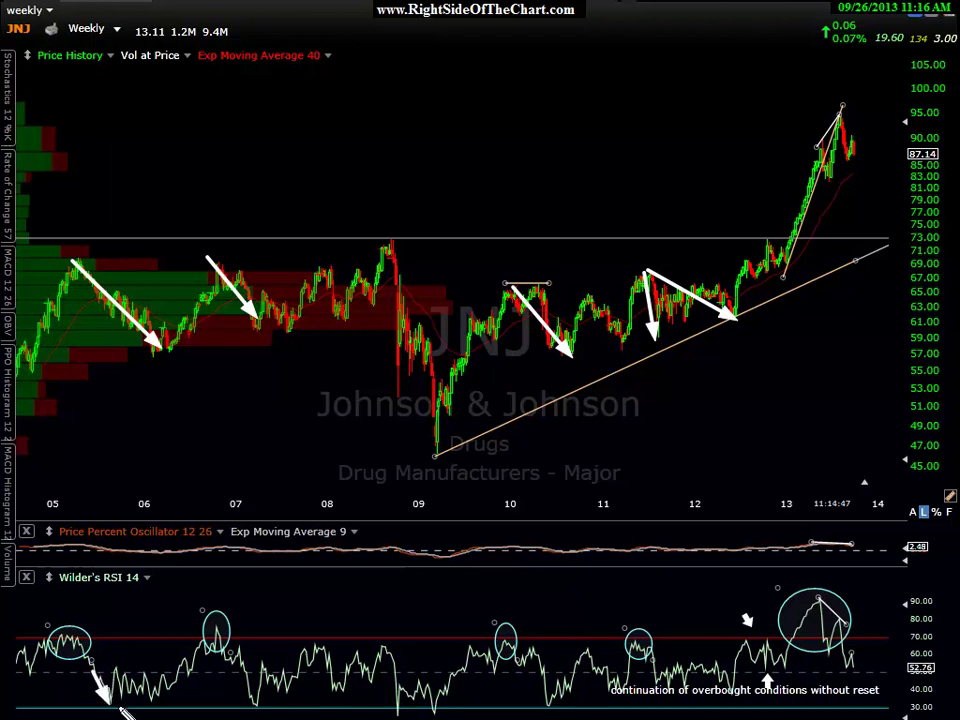
drag(243, 664, 252, 712)
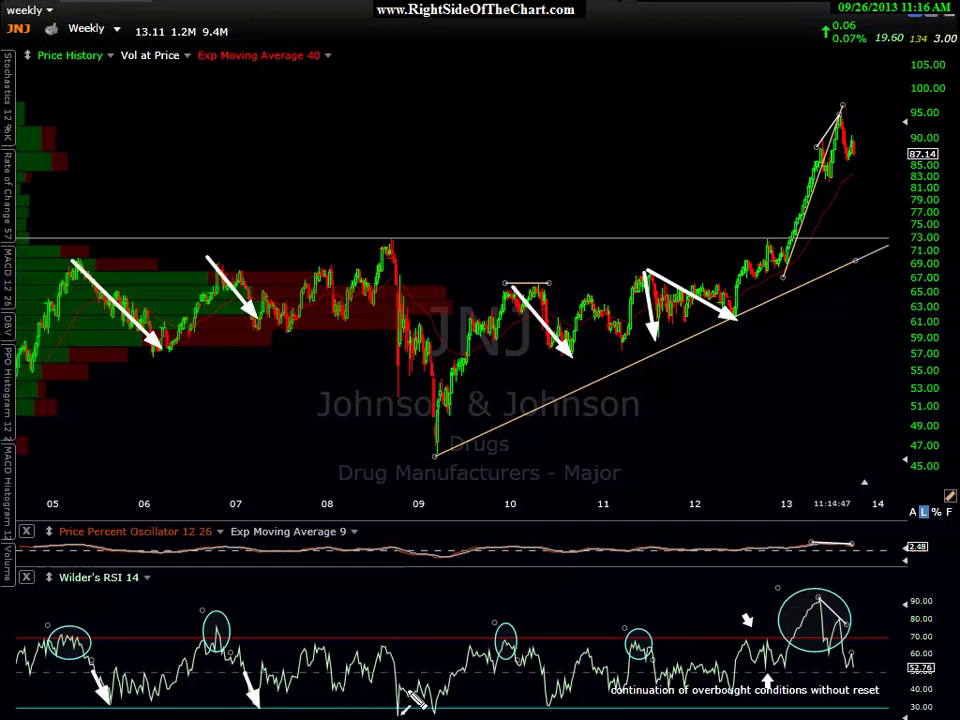
drag(541, 669, 551, 704)
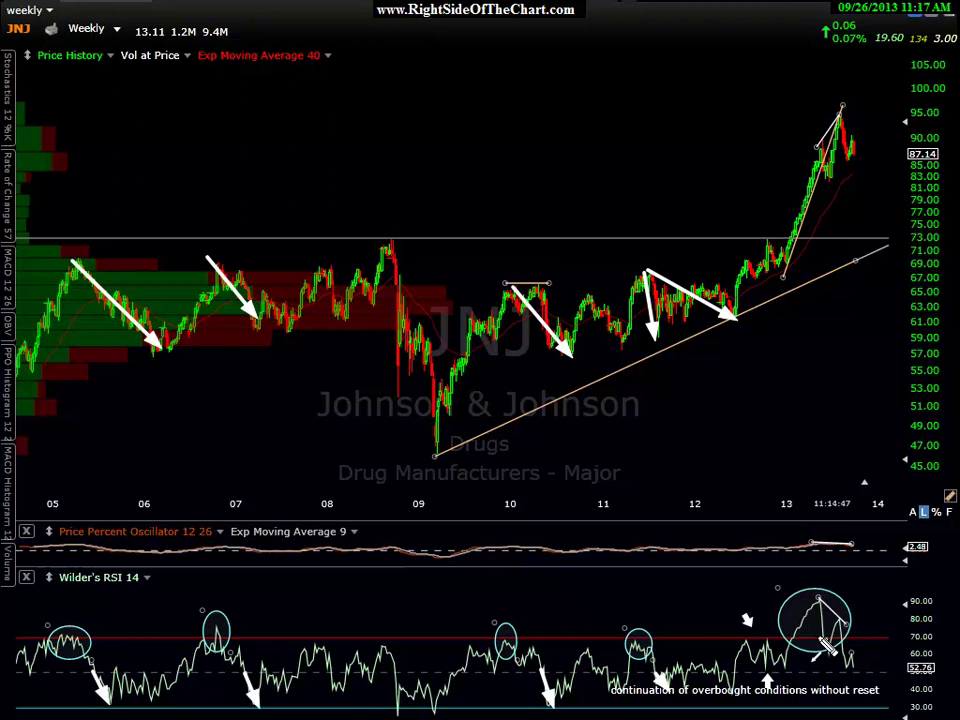
drag(778, 260, 840, 110)
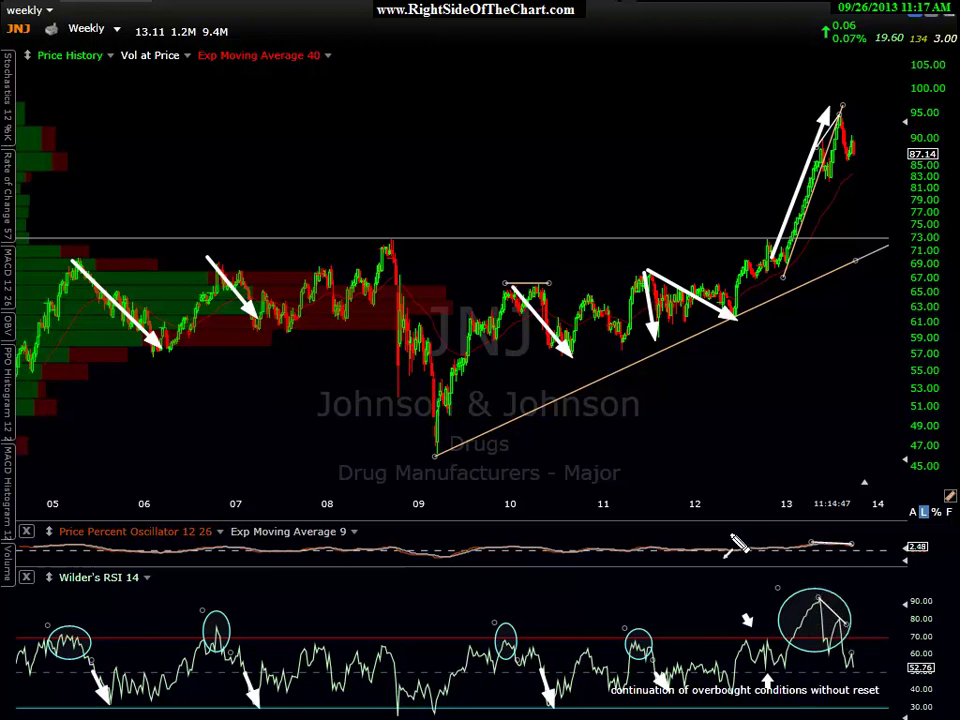
Clear the arrows from the JNJ chart, enlarge the Price Percent Oscillator pane and examine its 2013 divergence at closer range.
click(810, 541)
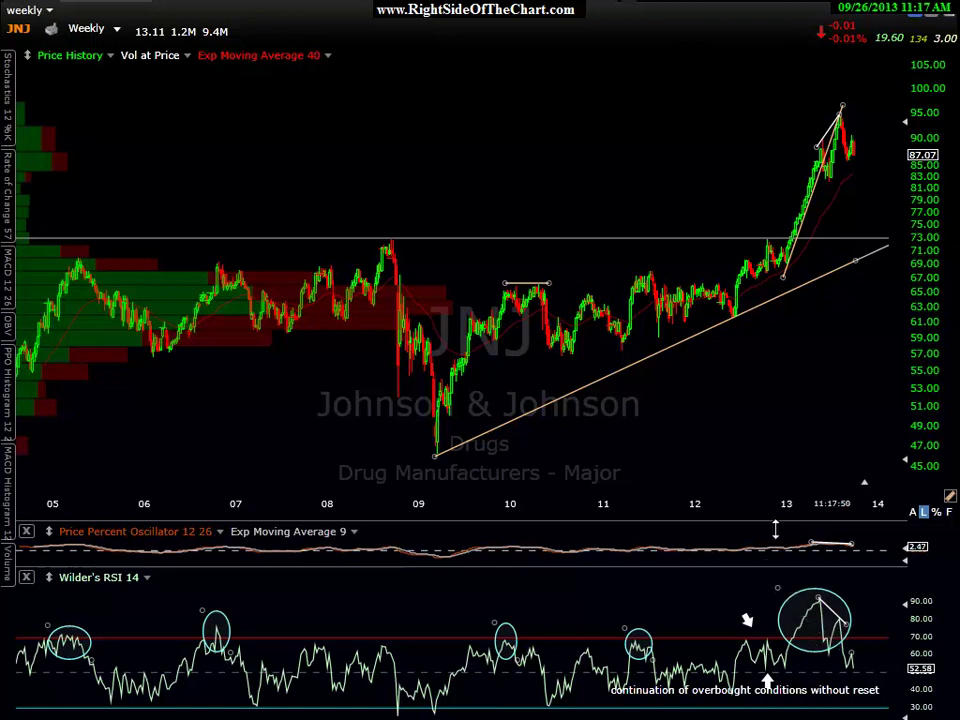
drag(775, 530, 775, 440)
click(826, 128)
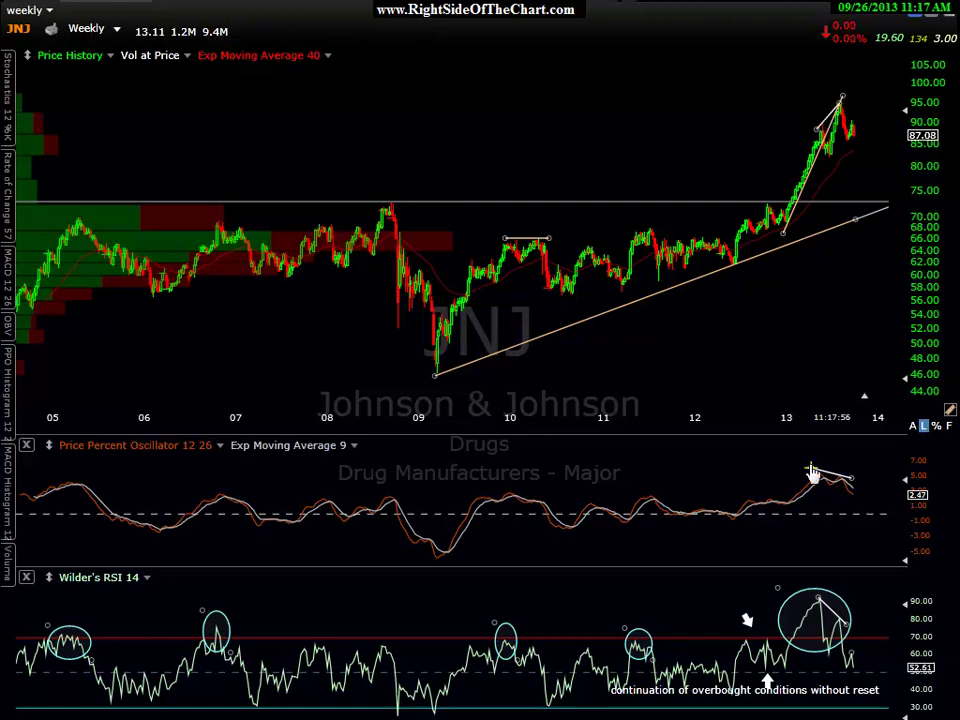
scroll(645, 407, up, 3)
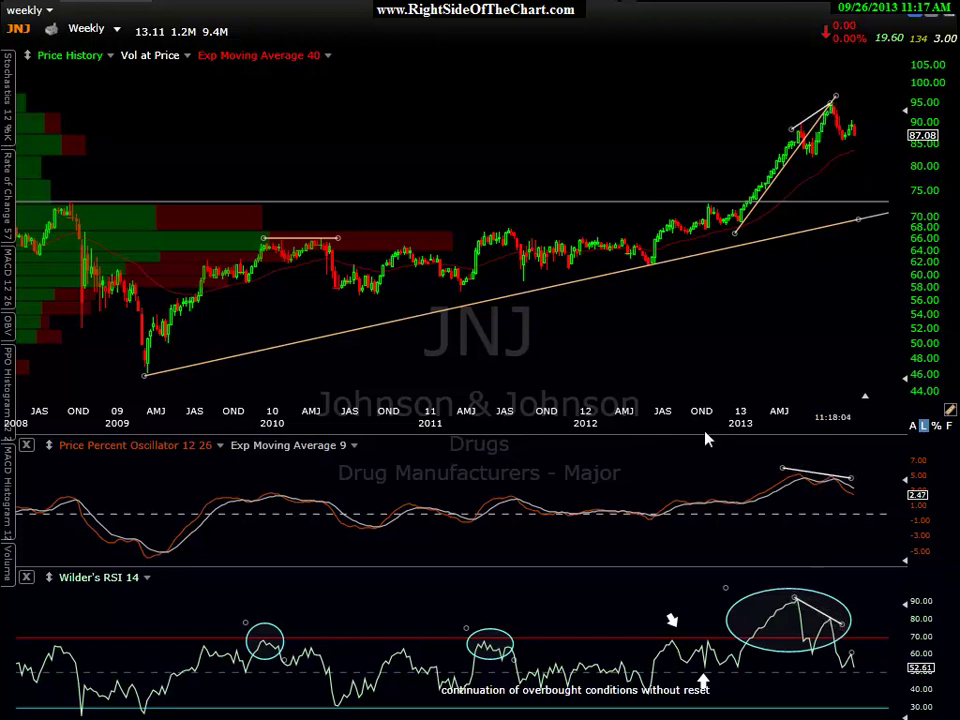
Shrink JNJ's Price Percent Oscillator pane, return the weekly chart to its longer history and slightly re-enlarge the oscillator pane.
drag(713, 451, 727, 541)
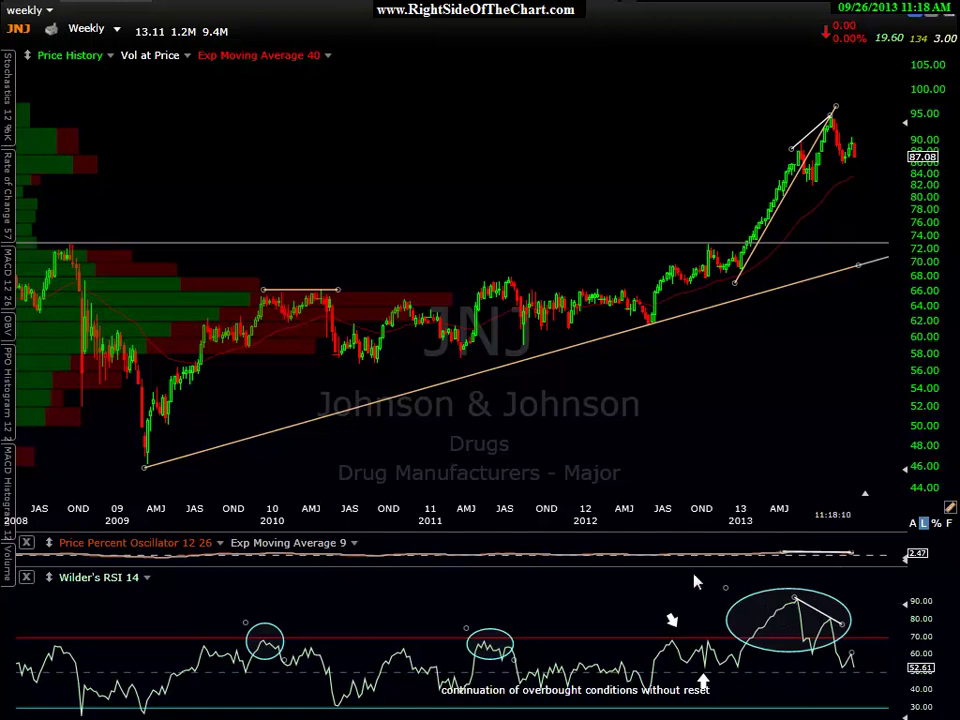
scroll(697, 551, down, 3)
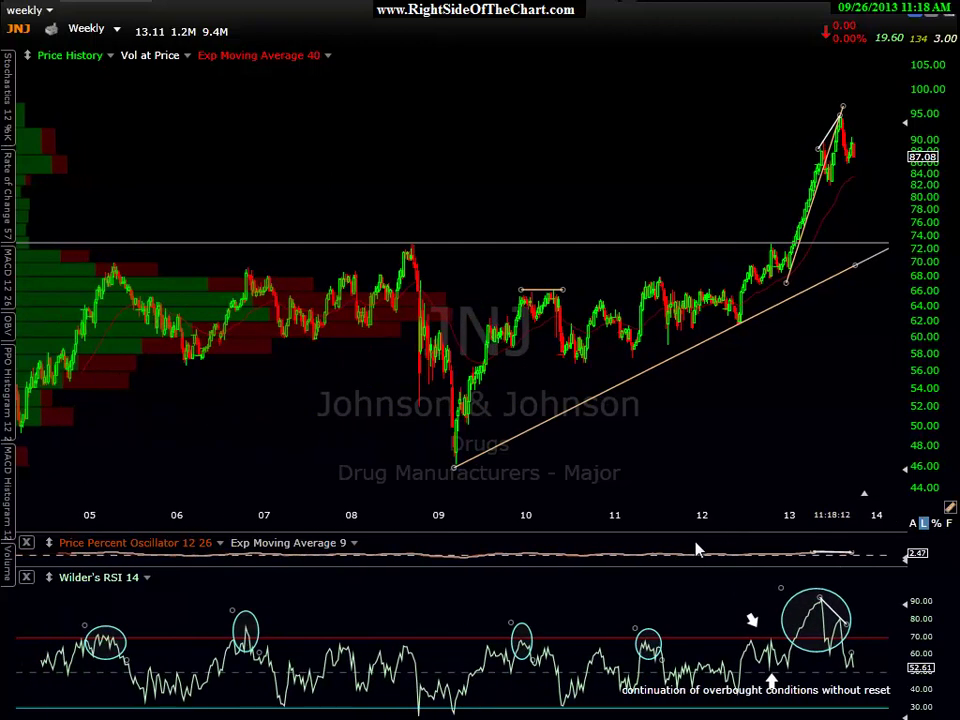
drag(702, 537, 702, 513)
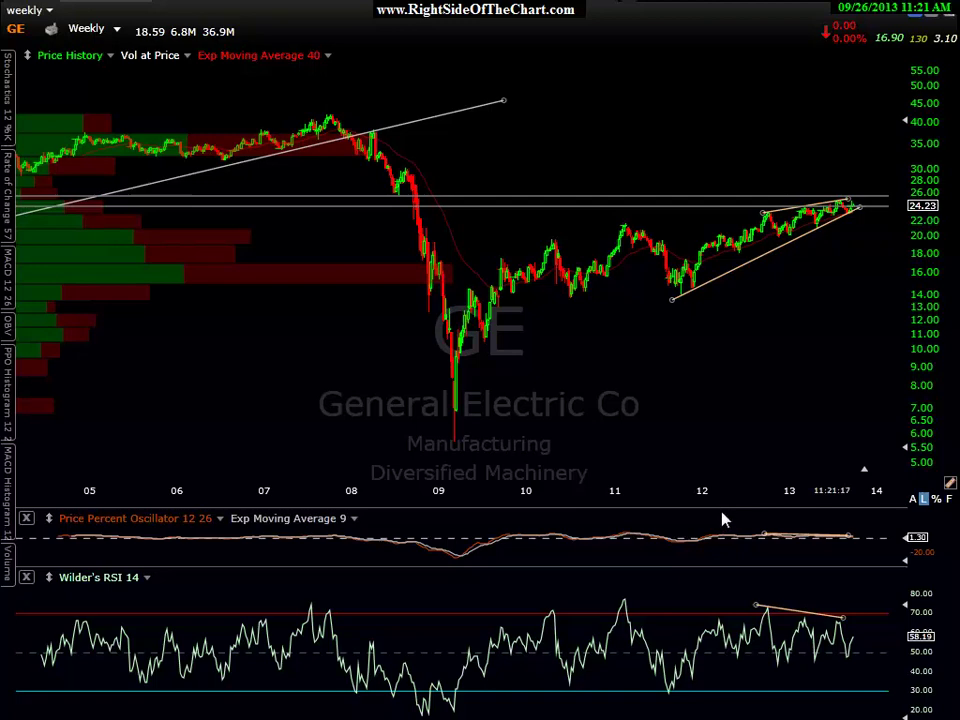
Enlarge the Price Percent Oscillator pane on the weekly GE chart and examine the rising wedge and indicator divergences up close.
drag(722, 508, 720, 465)
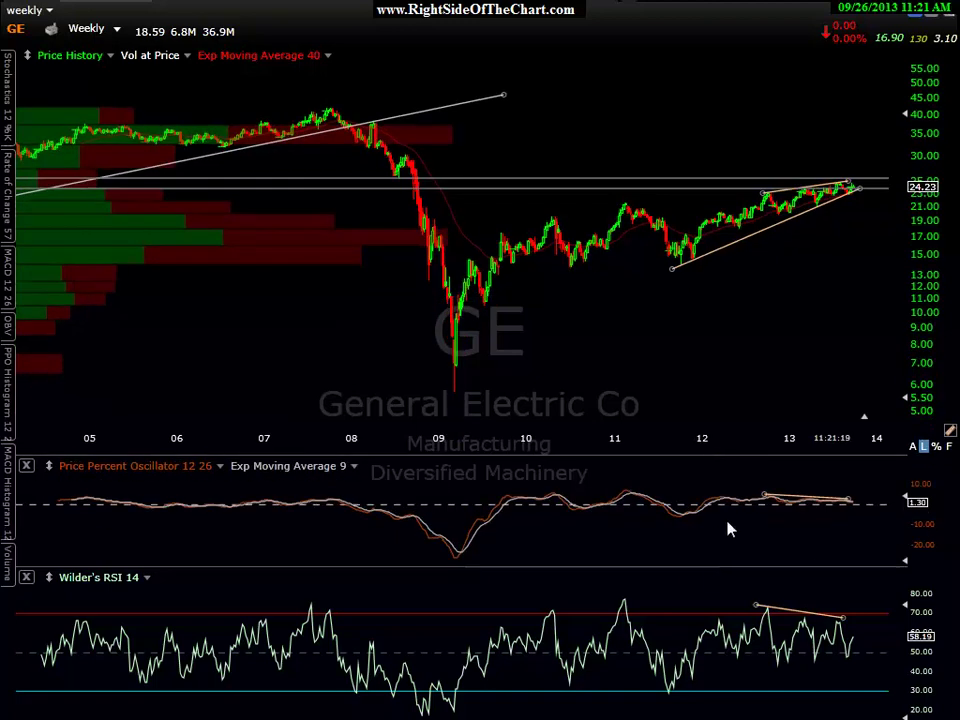
scroll(700, 527, up, 10)
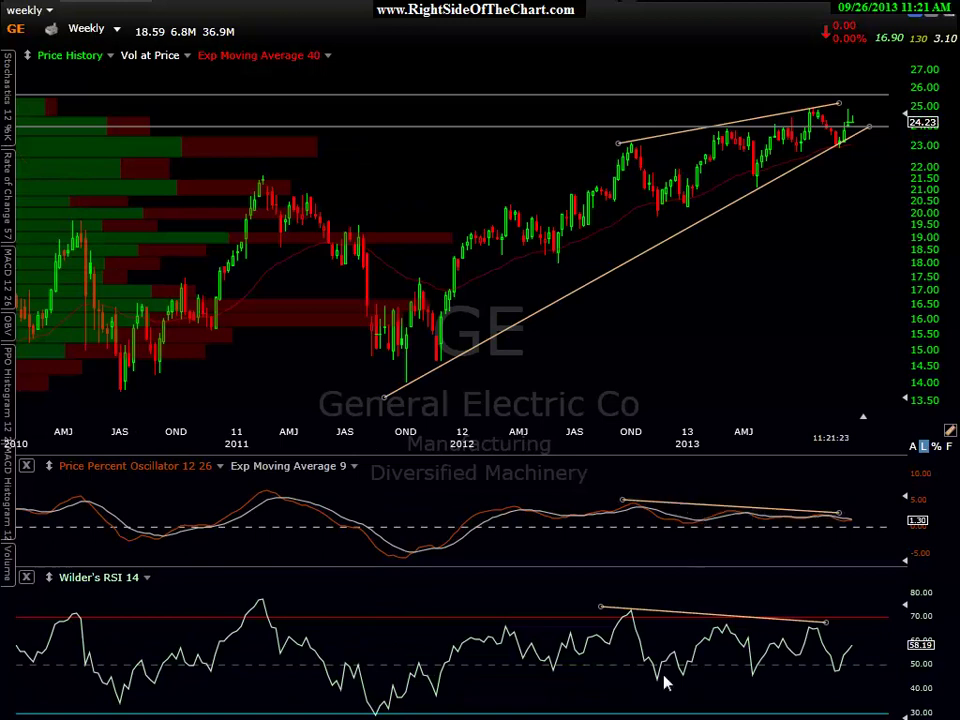
scroll(614, 410, down, 10)
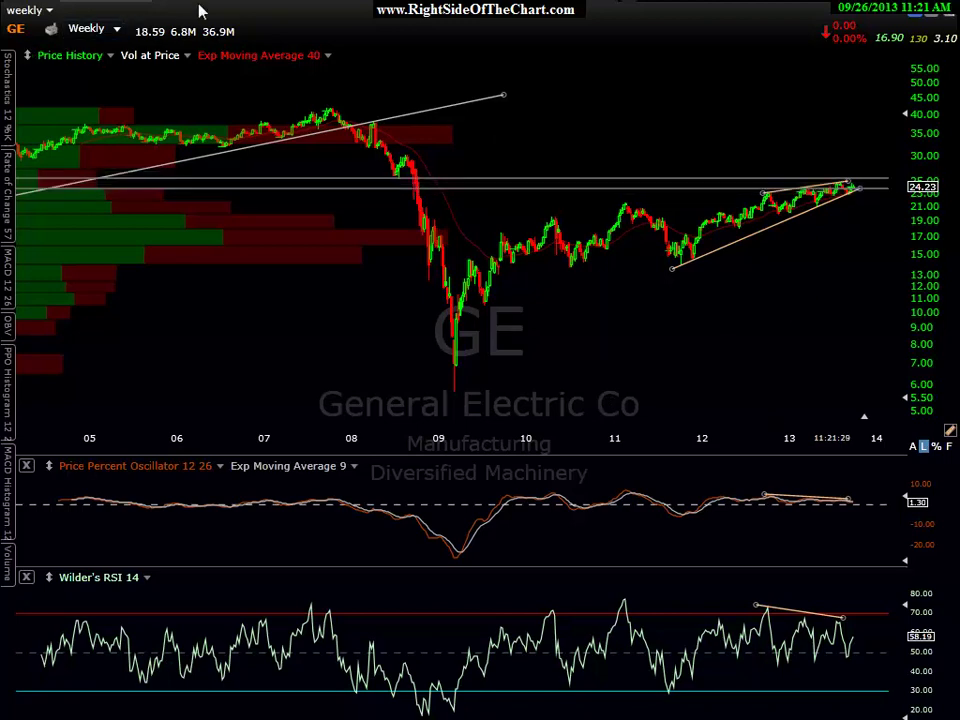
Bring up the weekly CVX chart, switch to its daily chart and inspect the 2013 highs and short rising trendlines.
key(Down)
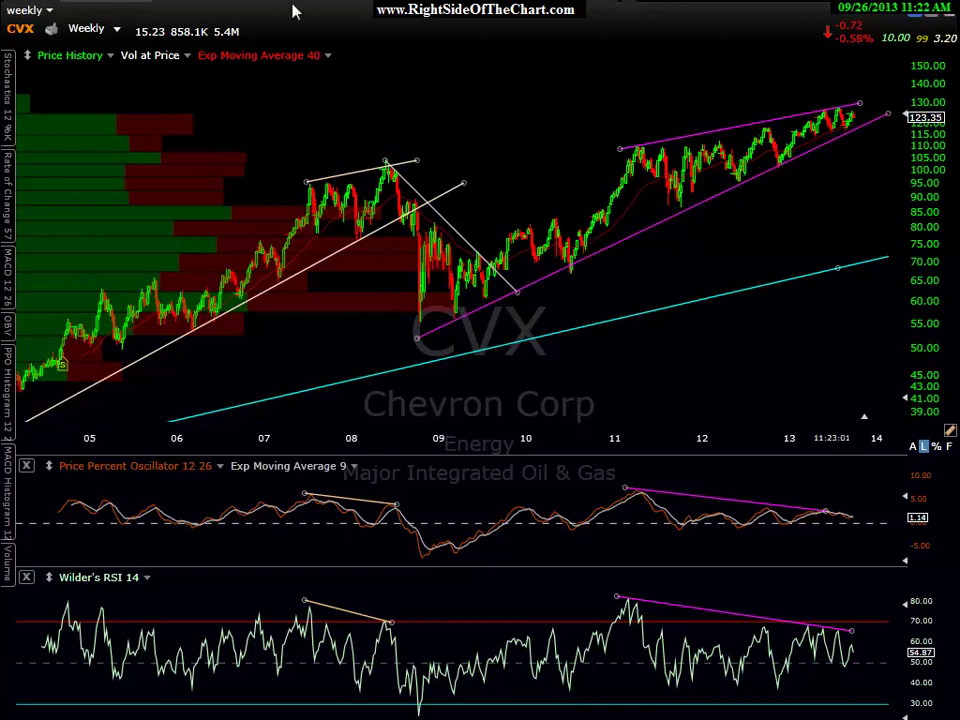
key(d)
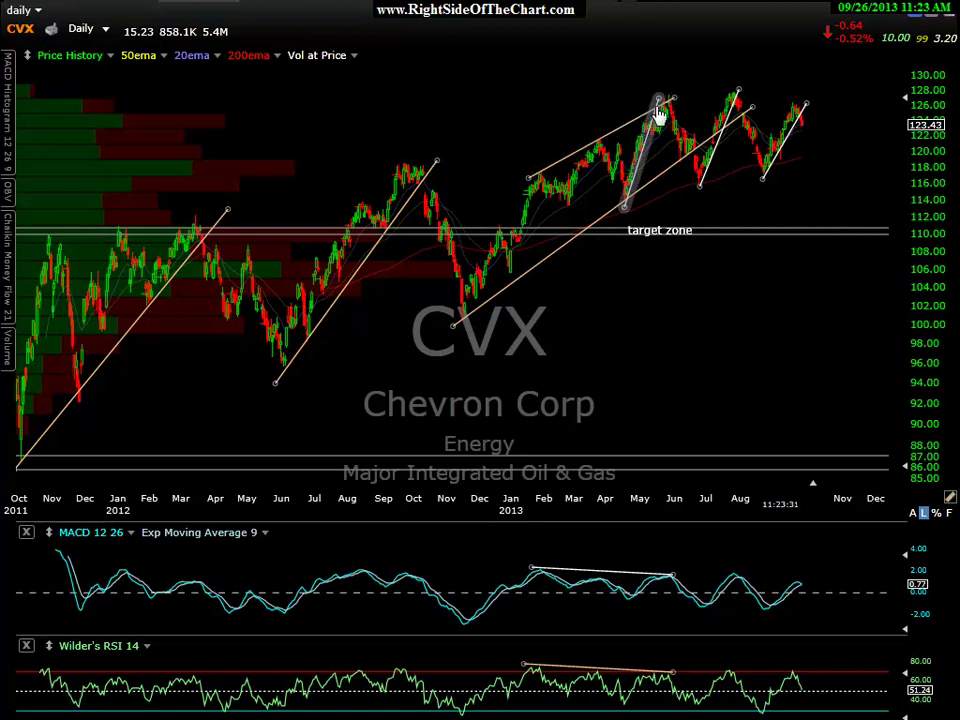
click(585, 98)
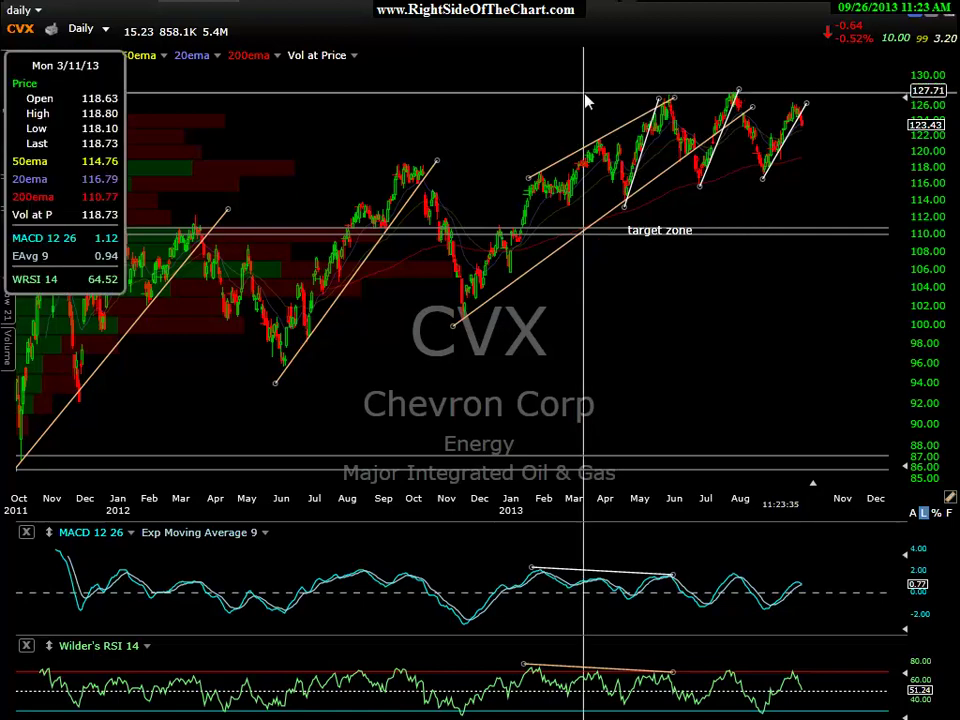
drag(585, 98, 605, 96)
key(Delete)
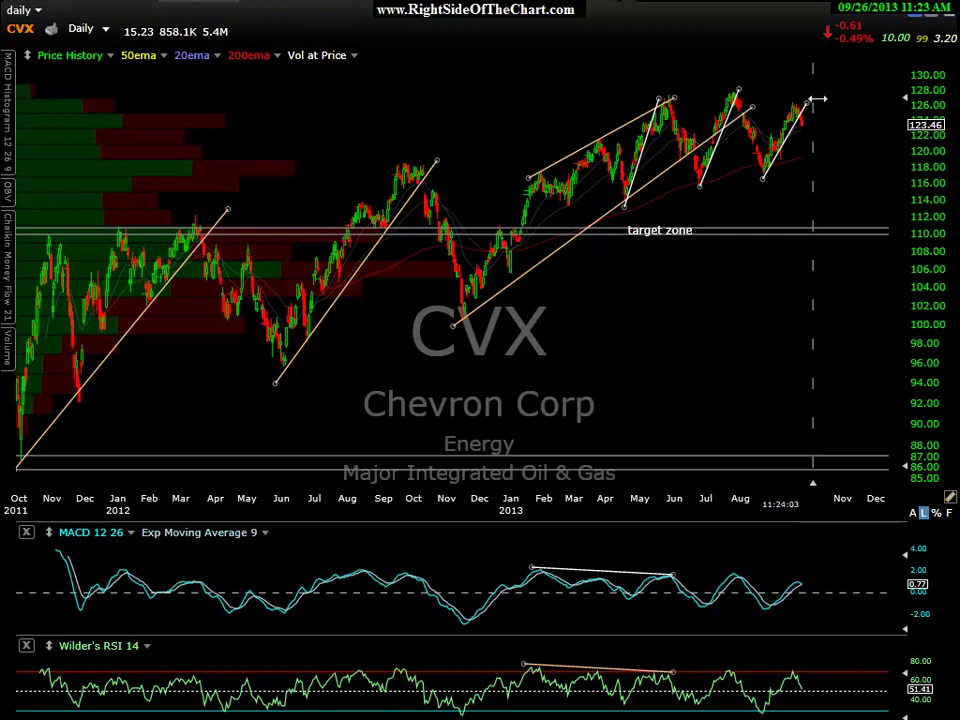
drag(808, 118, 783, 106)
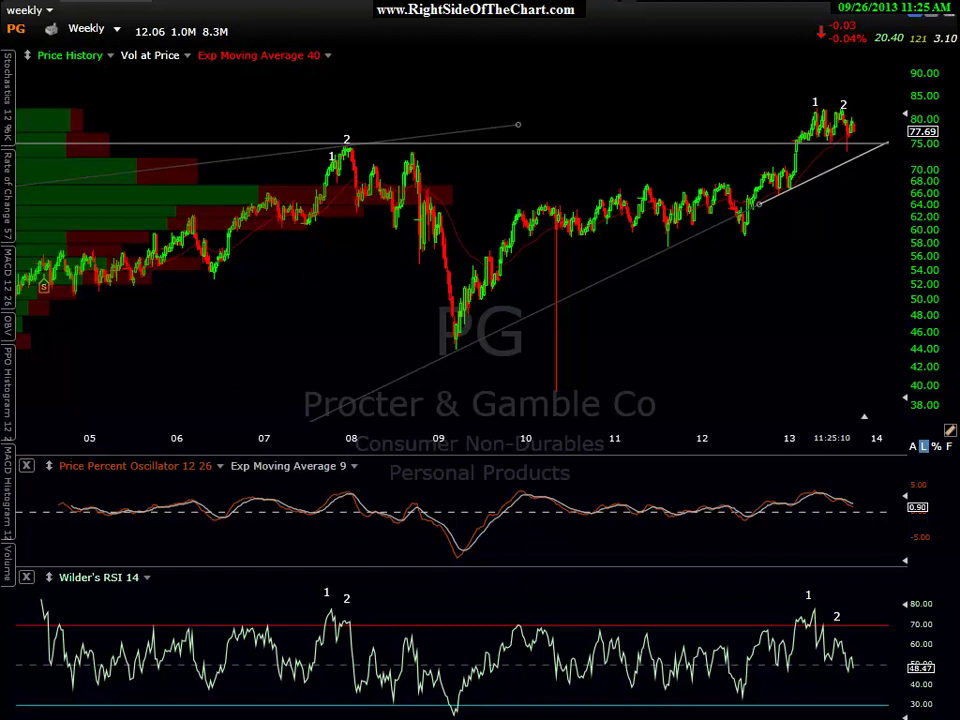
Mark PG's 2008–2009 decline on the weekly price chart with a downward arrow ending at the 2009 low.
mouse_move(352, 204)
mouse_down()
mouse_move(487, 275)
mouse_move(455, 344)
mouse_up()
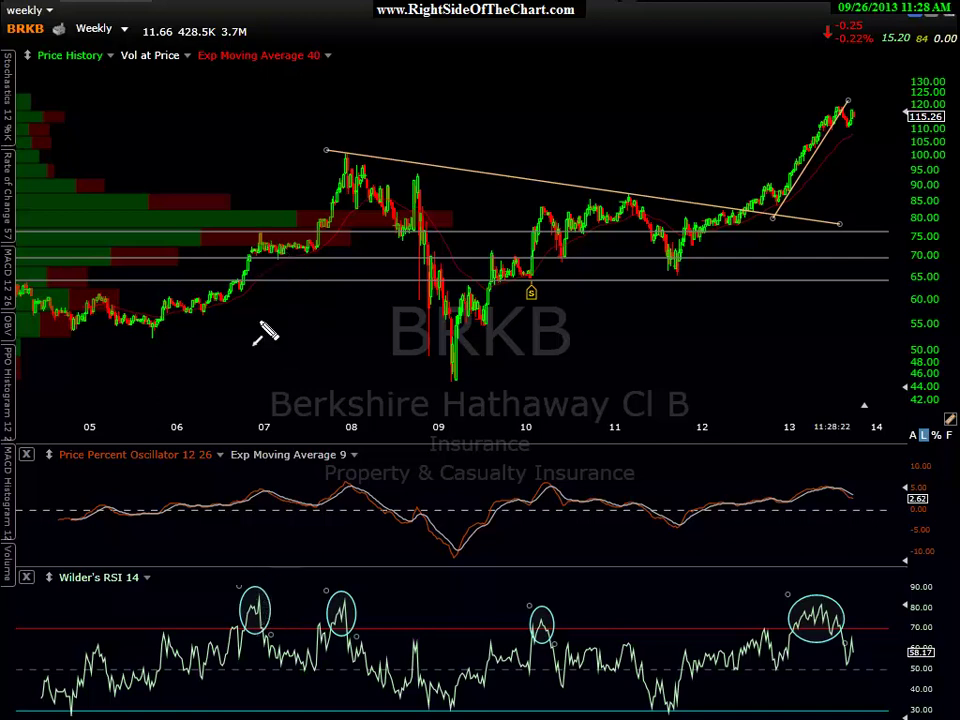
On the weekly BRKB chart, draw arrows along the declines following the 2007, late-2007 and 2010 overbought RSI peaks, including the drop to the 2011 low.
mouse_move(262, 242)
mouse_down()
mouse_move(340, 268)
mouse_move(290, 270)
mouse_move(300, 272)
mouse_up()
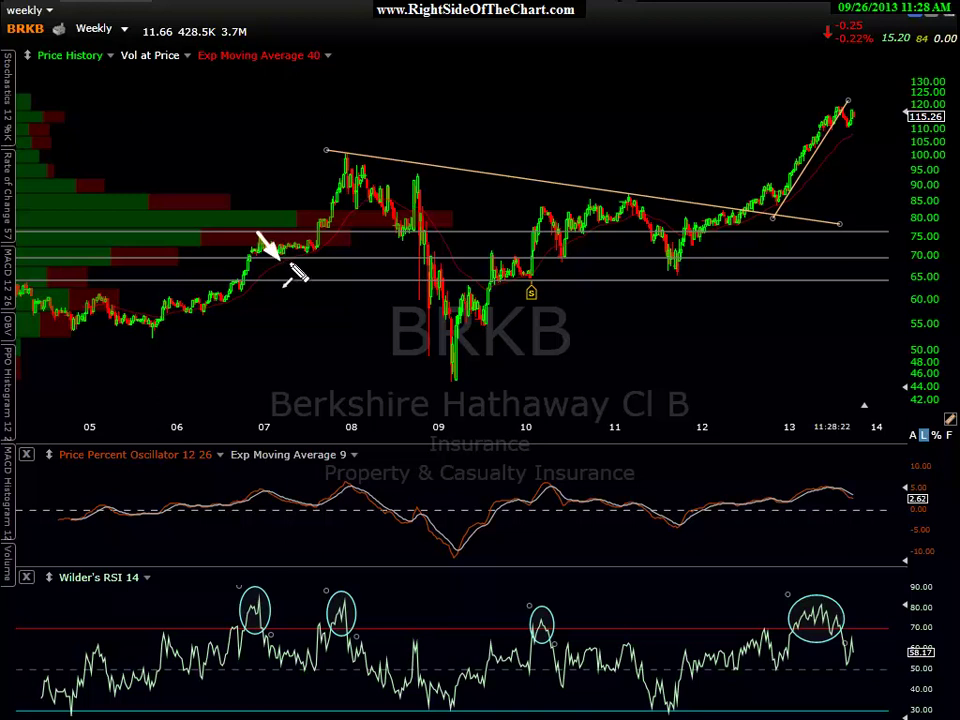
drag(297, 270, 338, 266)
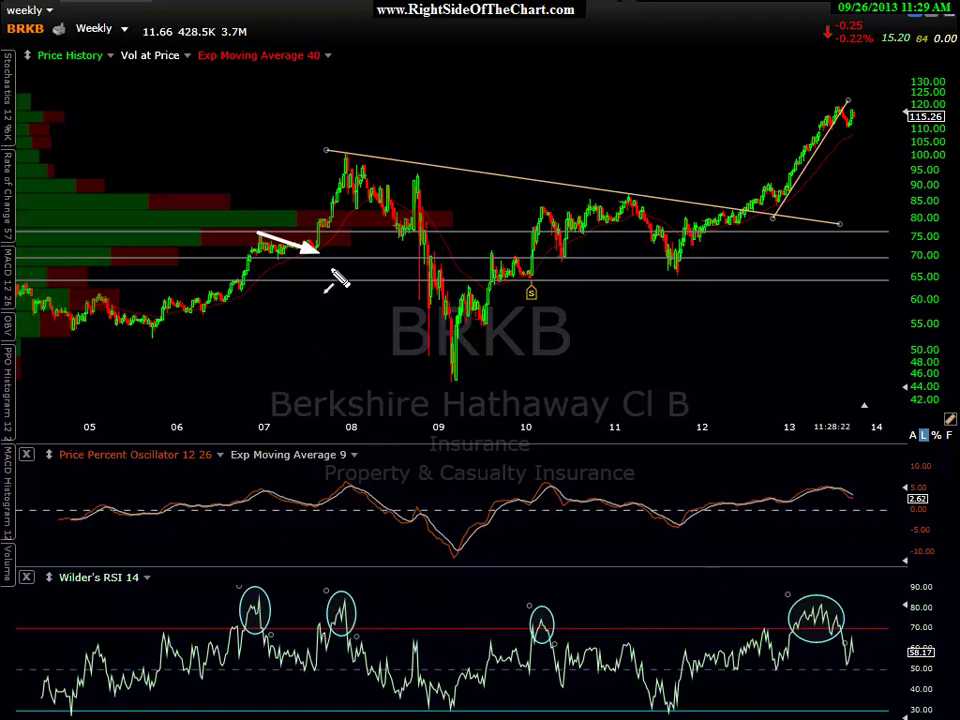
drag(346, 160, 452, 380)
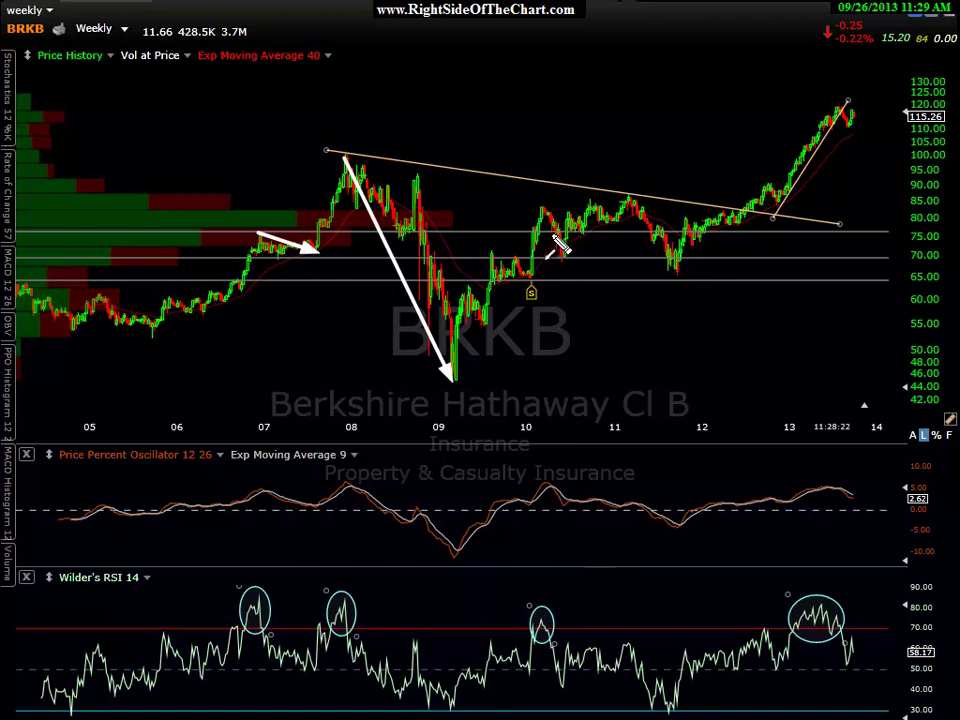
drag(537, 207, 557, 258)
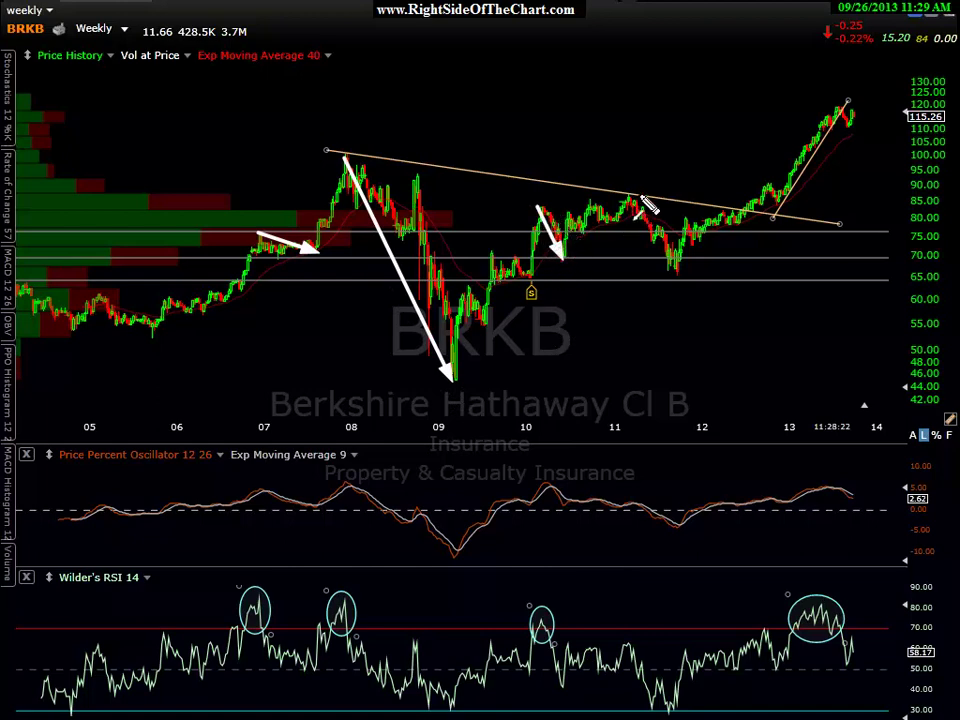
mouse_move(538, 207)
mouse_down()
mouse_move(615, 250)
mouse_move(677, 268)
mouse_up()
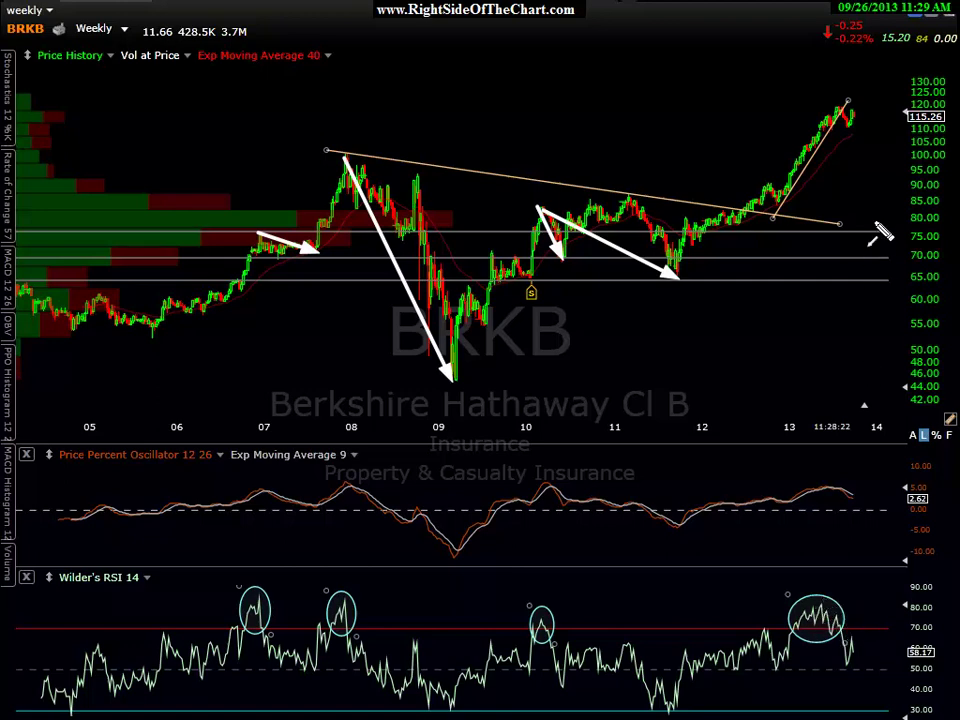
Mark BRKB's recent 2013 pullback with an arrow and project further declines, RSI toward 30 and price toward about 93.
drag(845, 137, 852, 145)
drag(834, 104, 850, 127)
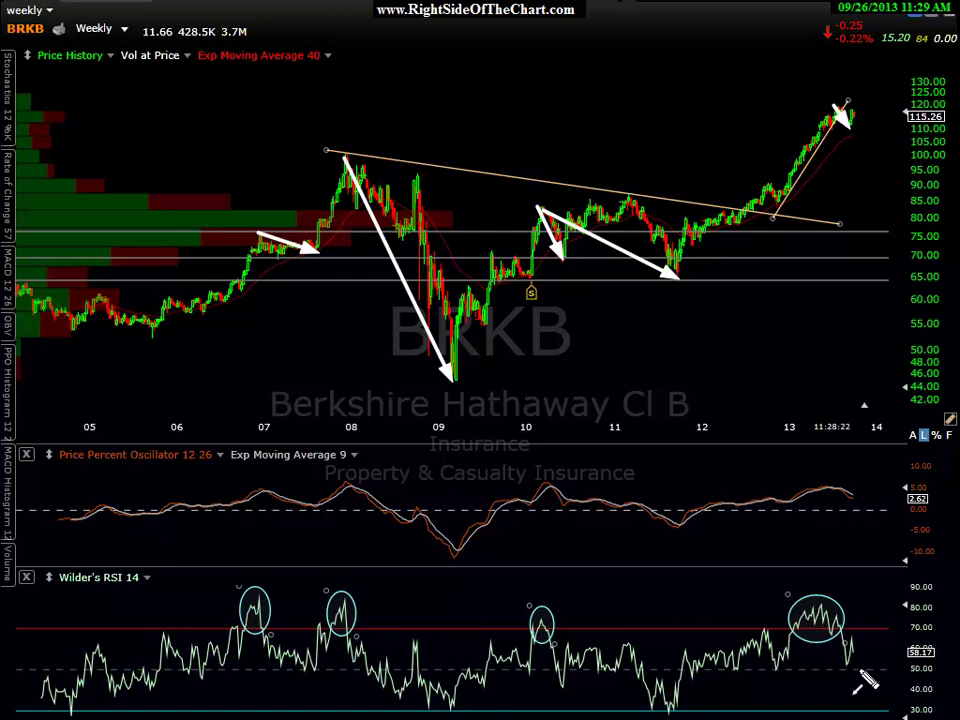
drag(862, 670, 898, 716)
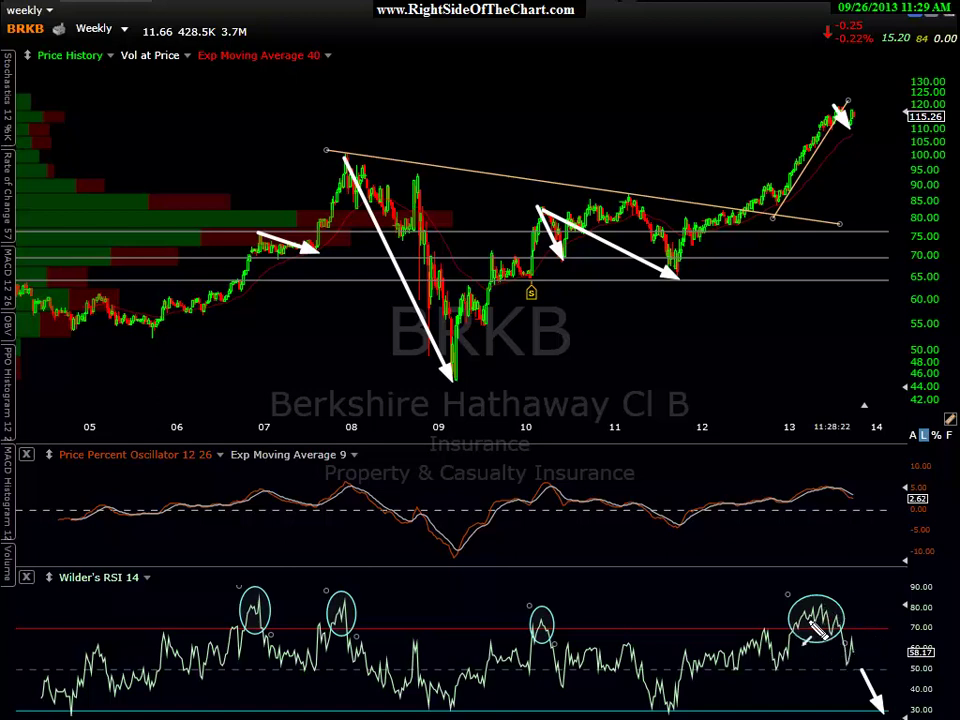
drag(858, 110, 882, 172)
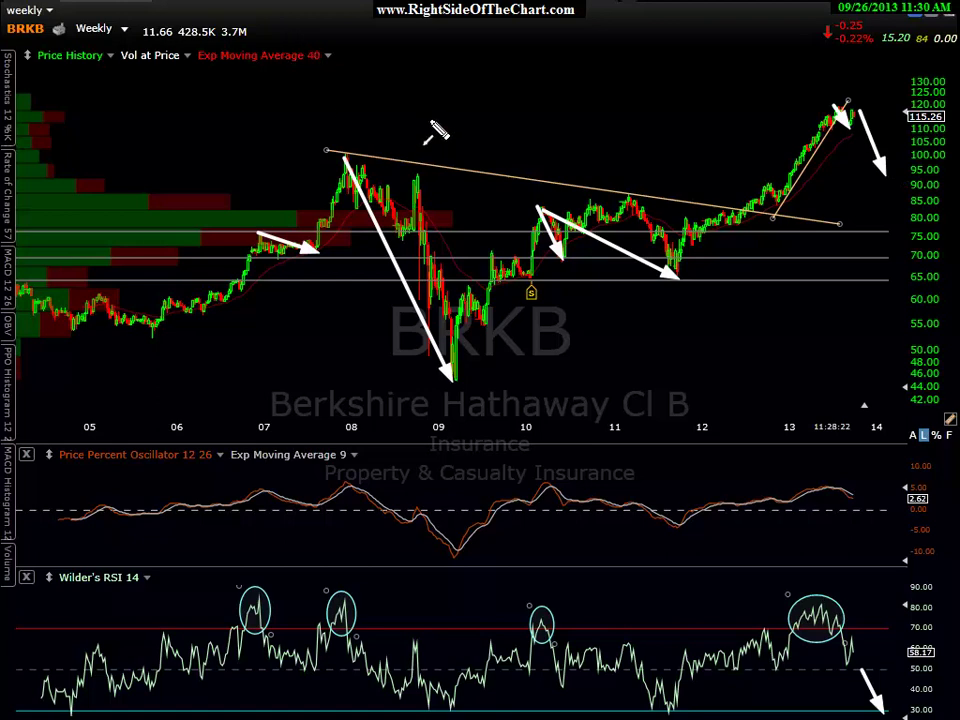
Clear the drawn arrows from the weekly BRKB chart and switch to its daily chart.
key(Escape)
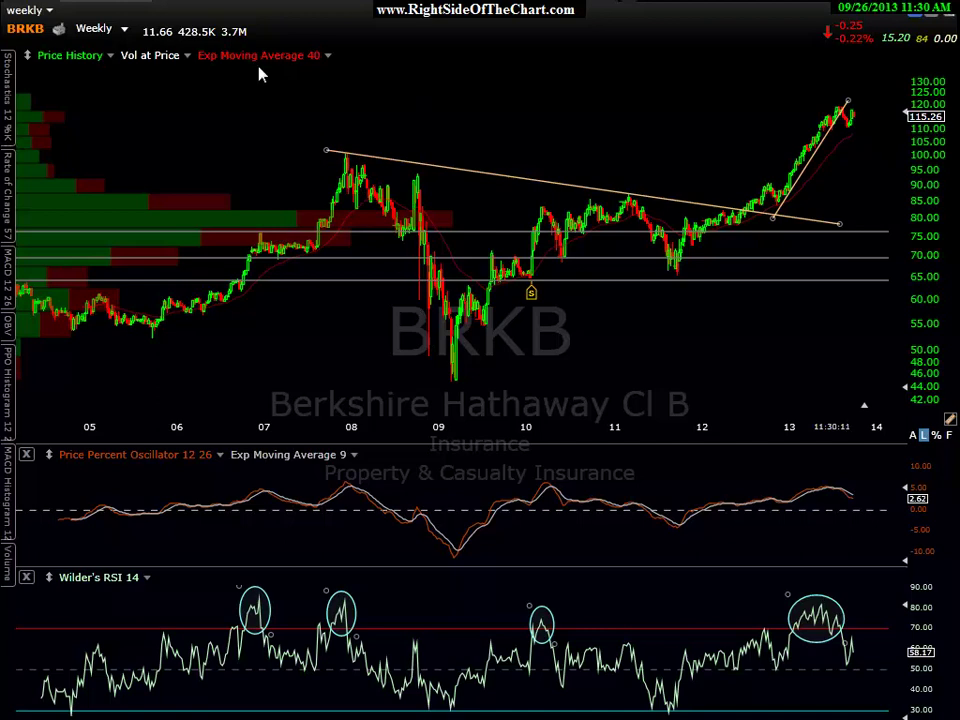
key(d)
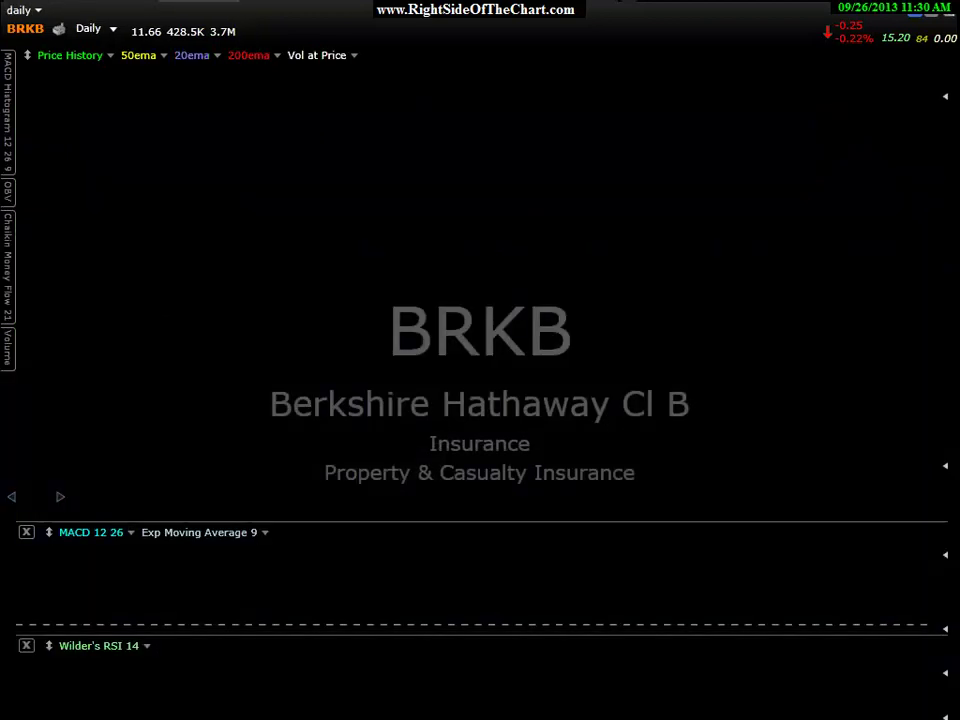